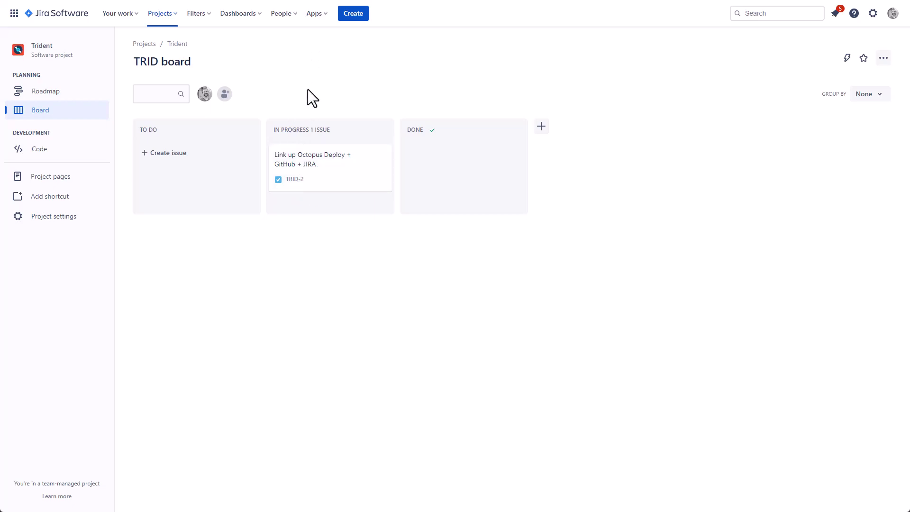
# Step: Search the Jira Marketplace for 'Octopus Deploy' and open the Octopus Deploy for Jira listing
pyautogui.click(309, 19)
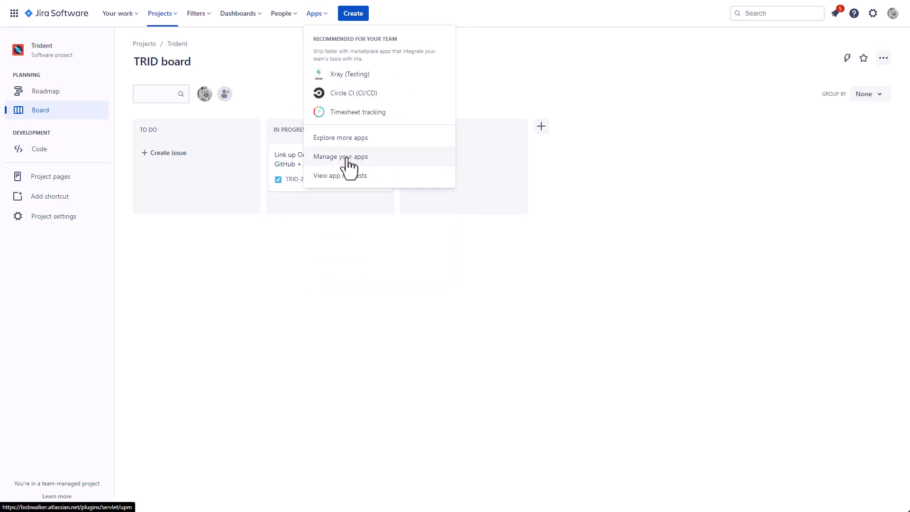
pyautogui.click(339, 137)
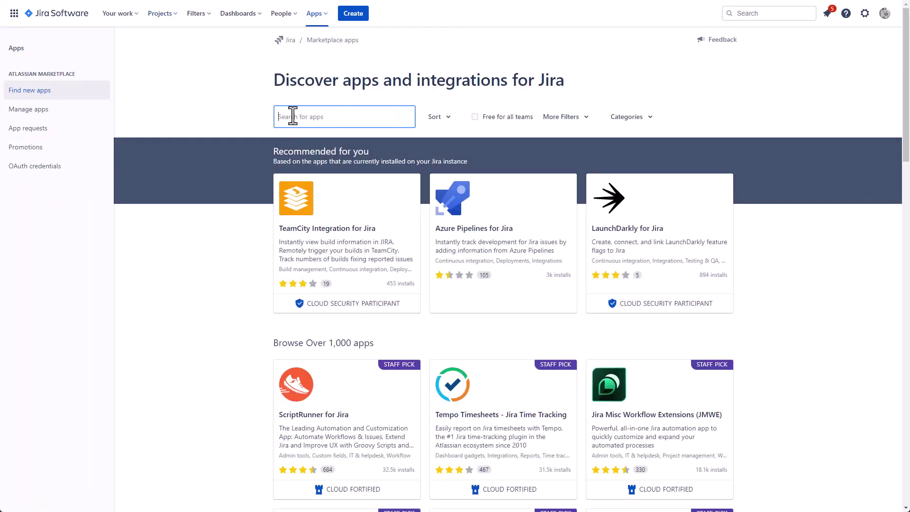
pyautogui.write('Octopus Deploy')
pyautogui.press('Return')
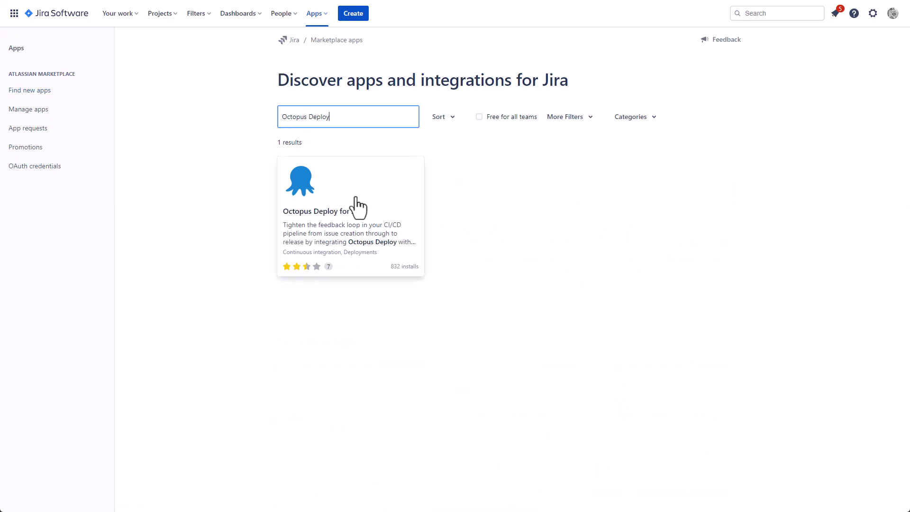
pyautogui.click(360, 203)
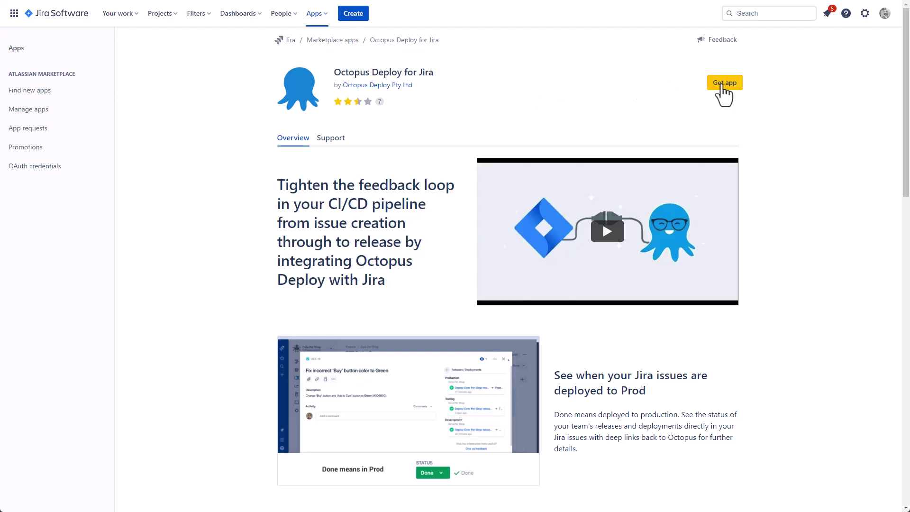
# Step: Install the Octopus Deploy for Jira app and go to the Manage apps page
pyautogui.click(722, 85)
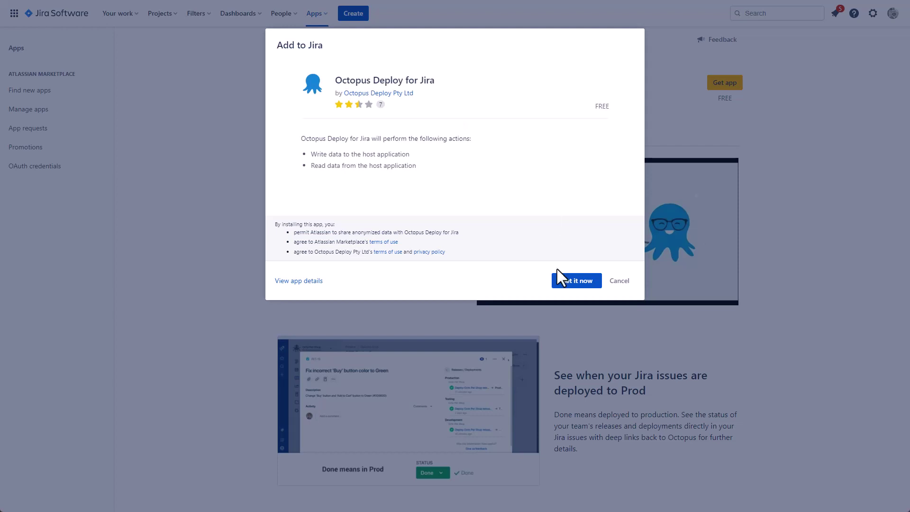
pyautogui.click(563, 283)
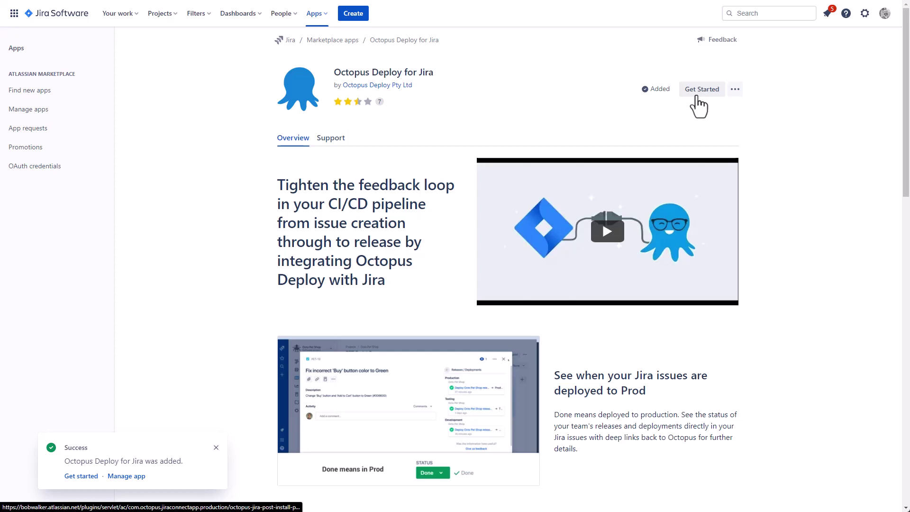
pyautogui.click(75, 112)
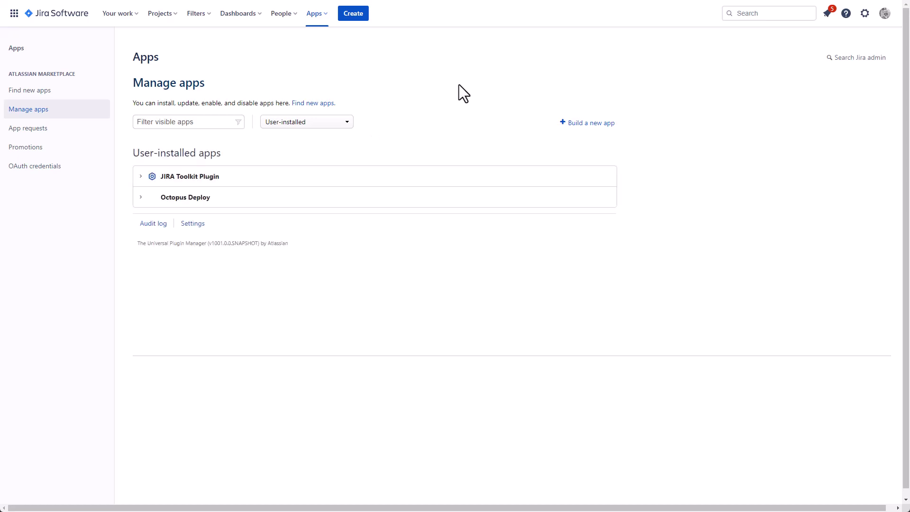
# Step: Open the Octopus Deploy app's Get started page, copy the Jira base URL, and return to Octopus
pyautogui.click(143, 198)
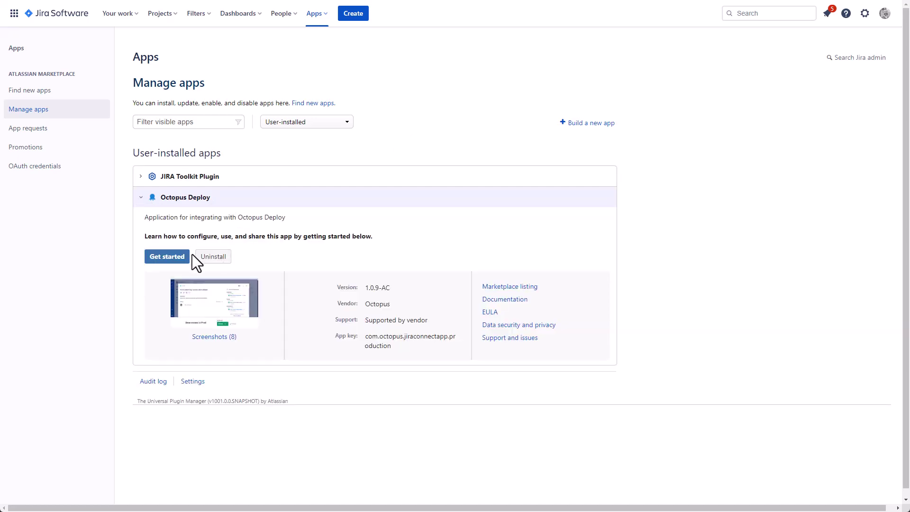
pyautogui.click(180, 257)
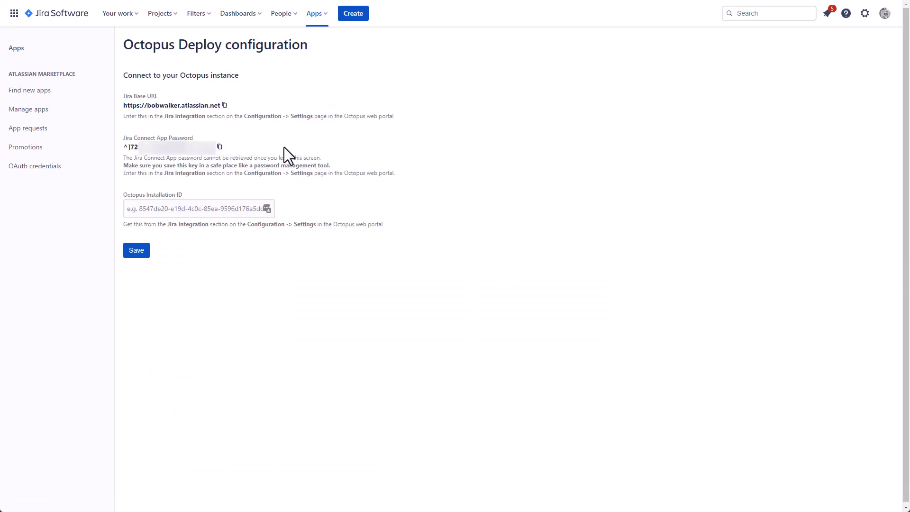
pyautogui.click(224, 105)
pyautogui.hotkey('ctrl', 'Tab')
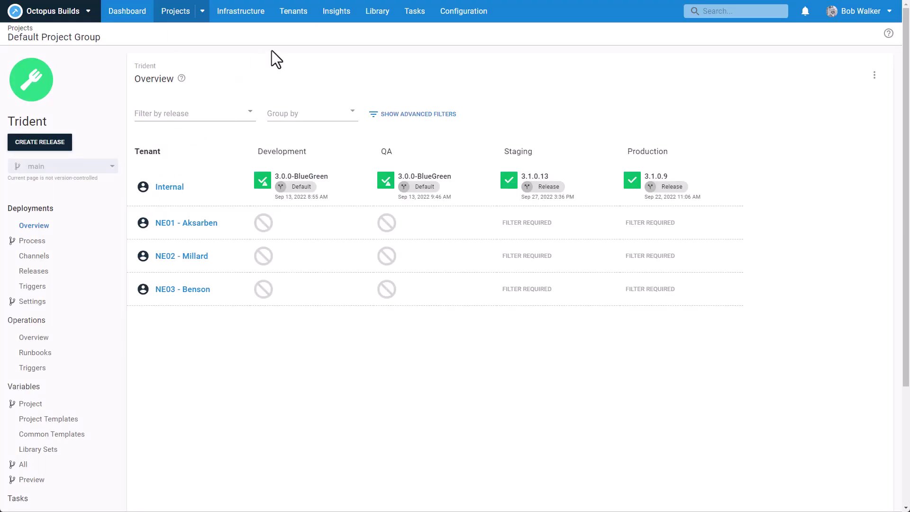
# Step: In Octopus's Jira Integration settings, paste the Jira base URL into Jira Base Url
pyautogui.click(446, 31)
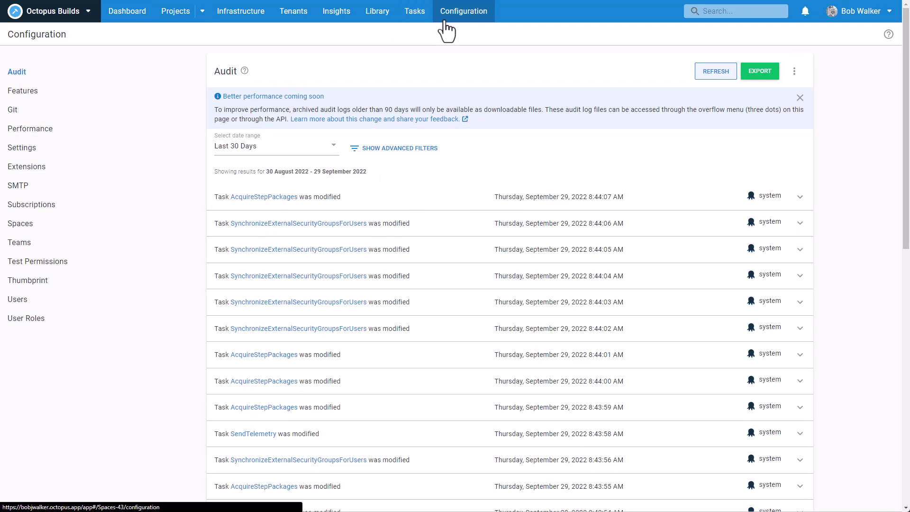
pyautogui.click(98, 157)
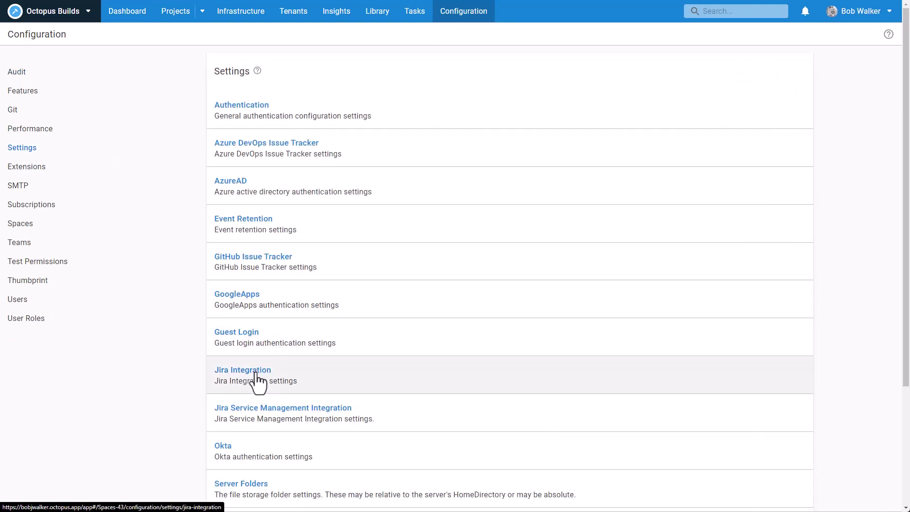
pyautogui.click(258, 371)
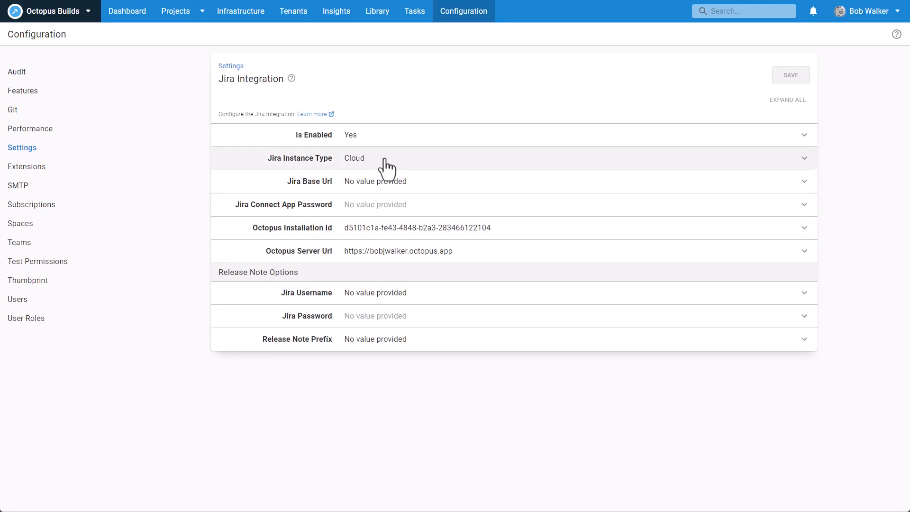
pyautogui.click(379, 183)
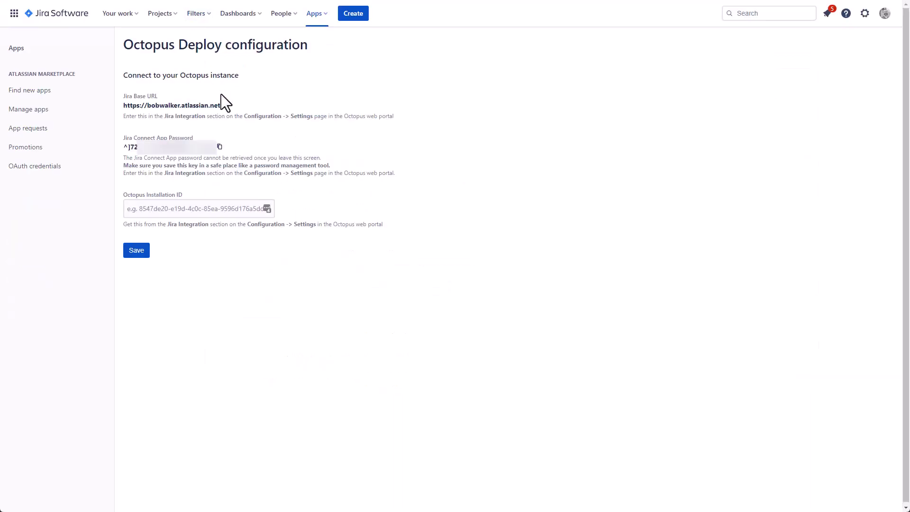
pyautogui.click(224, 104)
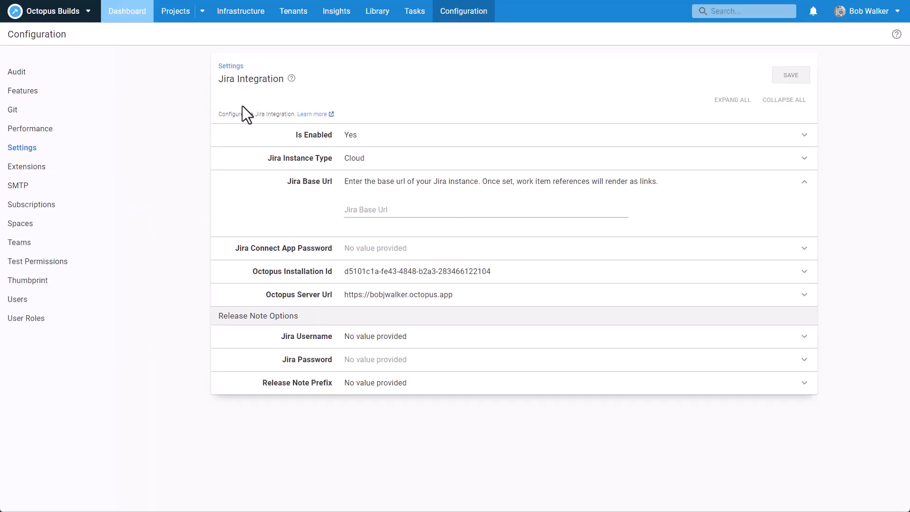
pyautogui.click(364, 209)
pyautogui.hotkey('ctrl', 'v')
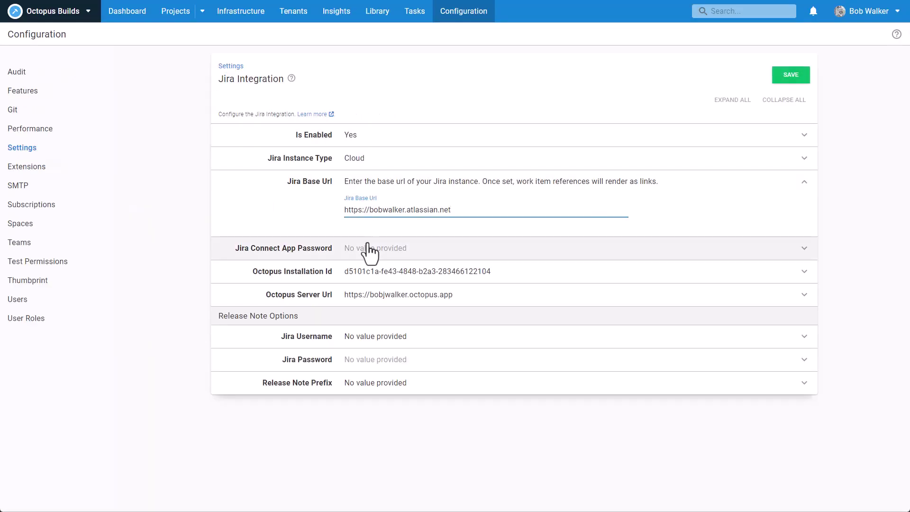
# Step: Paste the Jira connect app password and copy the Octopus Installation Id
pyautogui.click(369, 251)
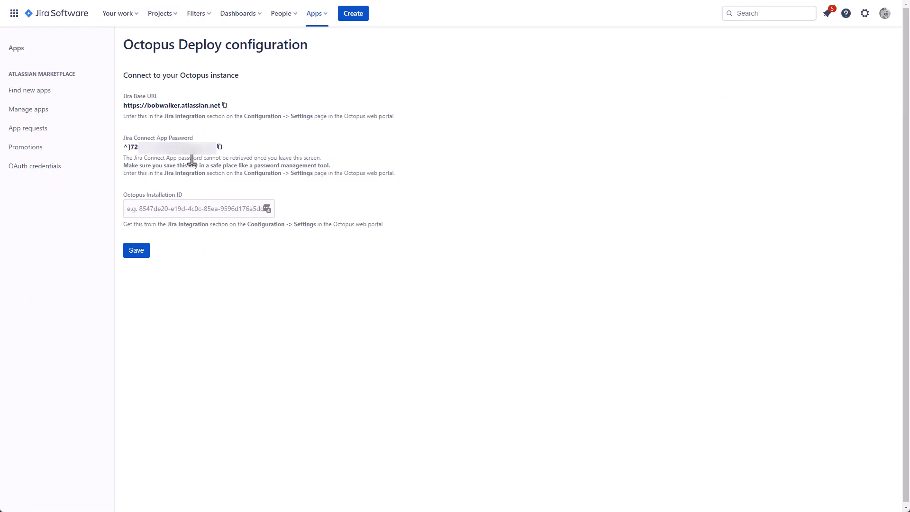
pyautogui.click(219, 148)
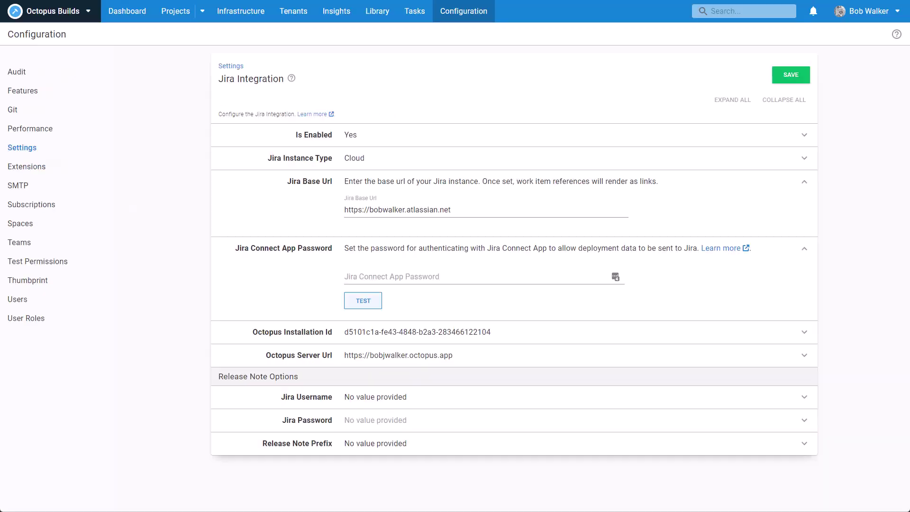
pyautogui.click(361, 270)
pyautogui.hotkey('ctrl', 'v')
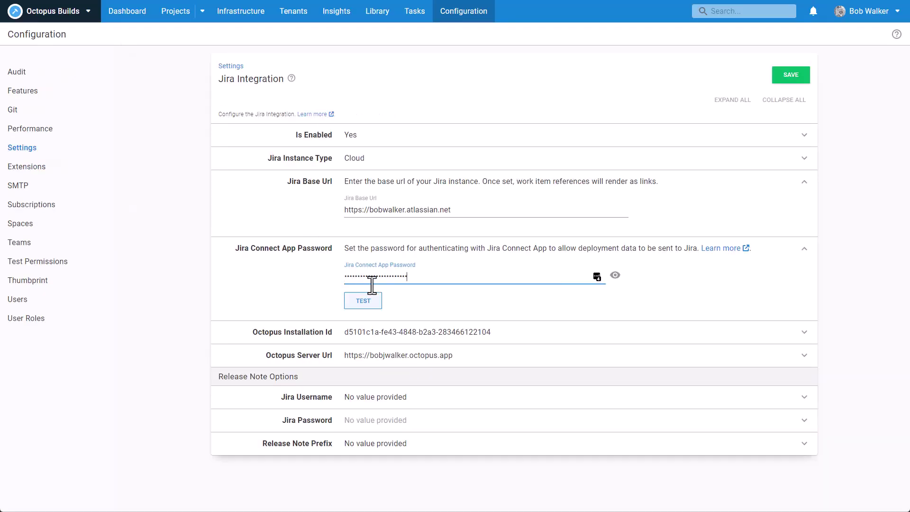
pyautogui.click(377, 332)
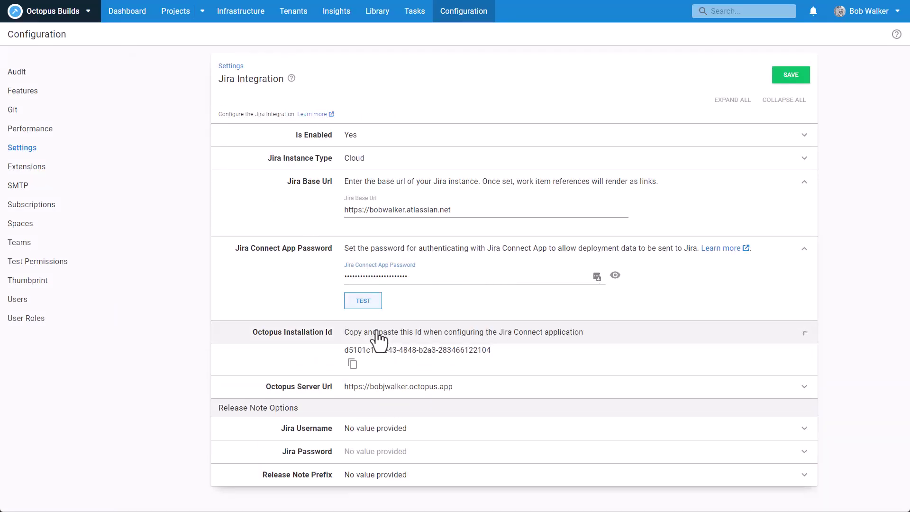
pyautogui.click(352, 364)
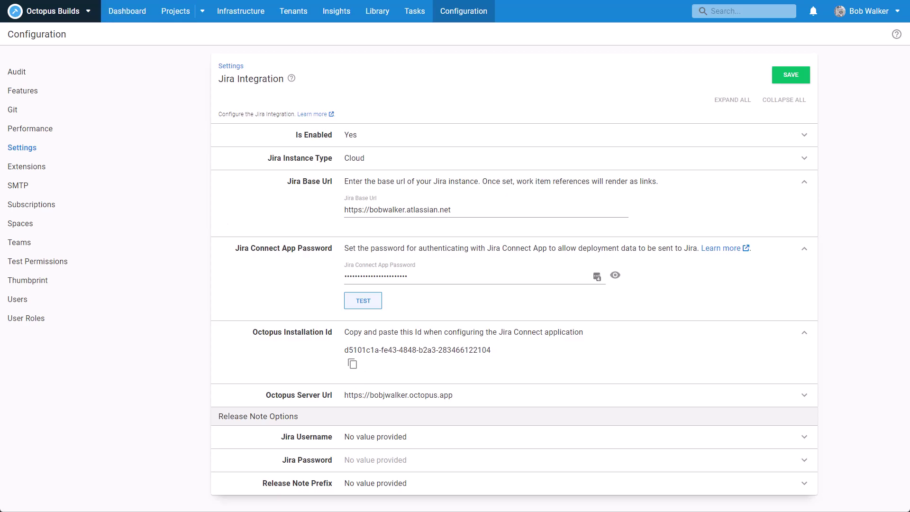
pyautogui.hotkey('alt', 'Tab')
# Step: Save the Octopus Installation ID in Jira's app configuration, then save Octopus's Jira Integration settings
pyautogui.click(179, 208)
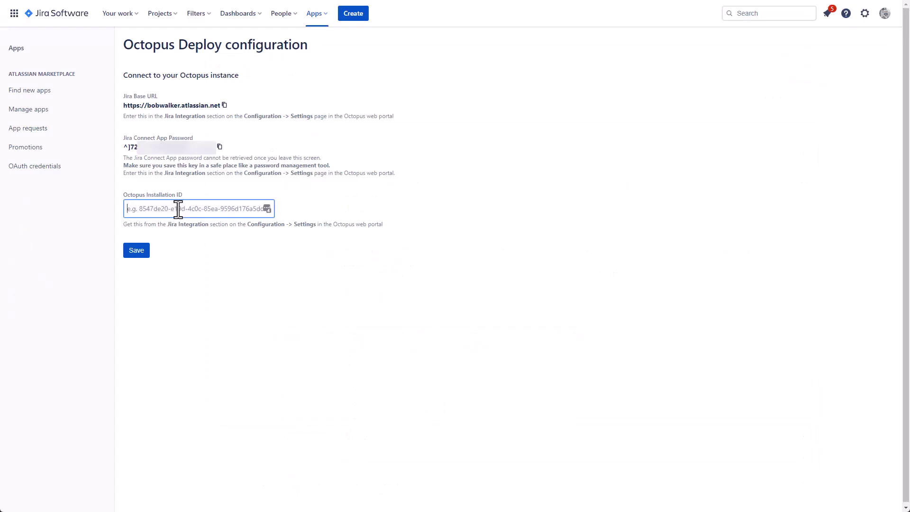
pyautogui.hotkey('ctrl', 'v')
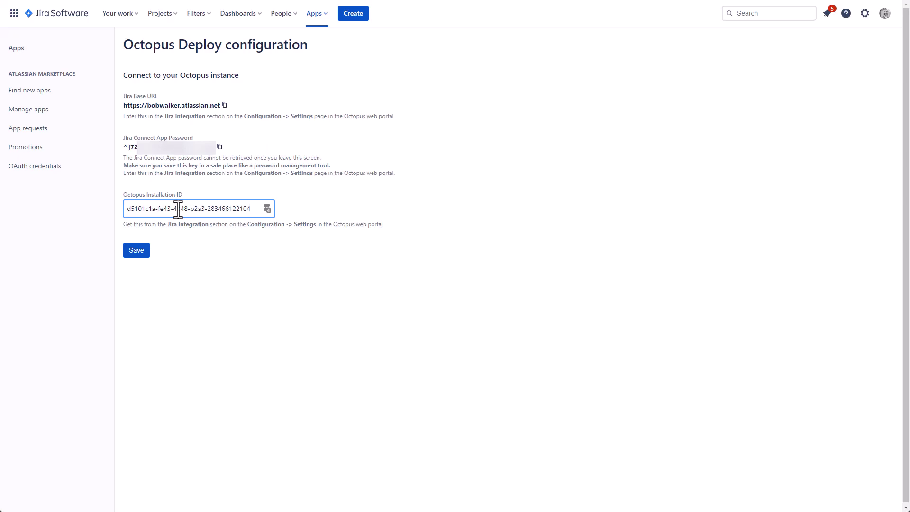
pyautogui.click(140, 255)
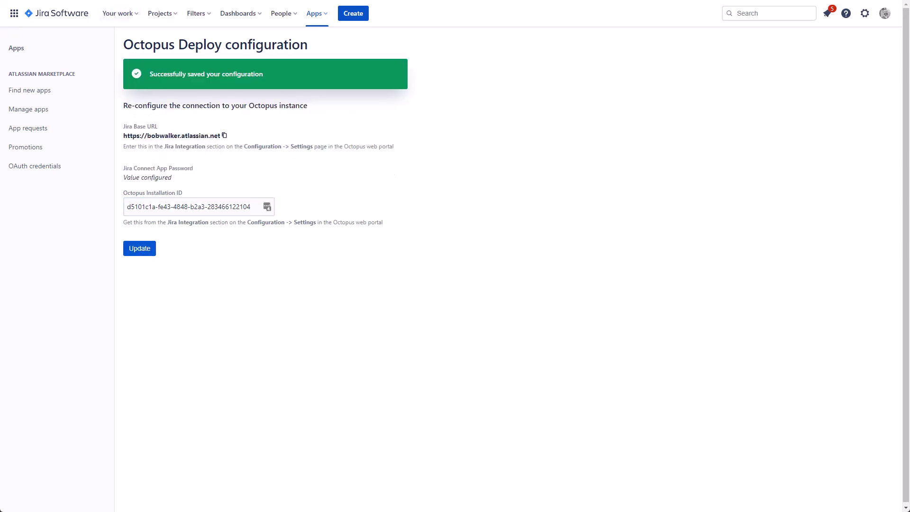
pyautogui.hotkey('alt', 'Tab')
pyautogui.click(790, 75)
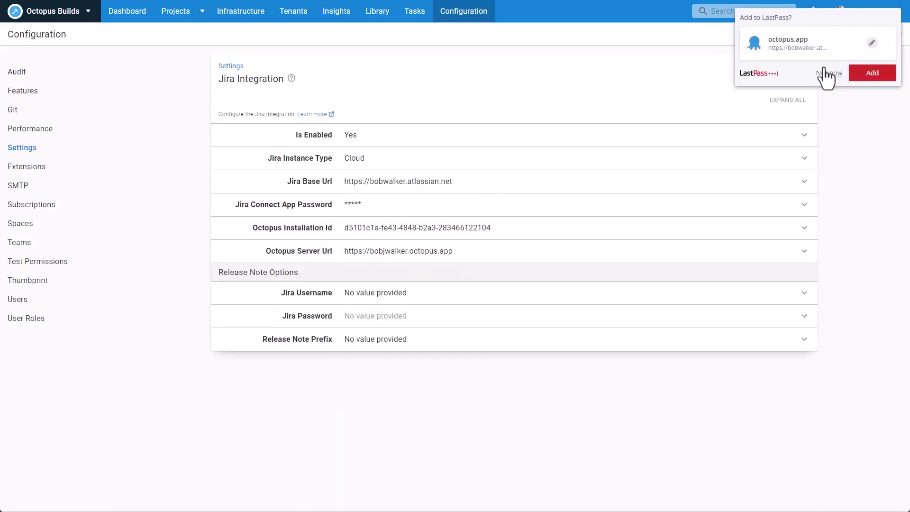
# Step: Dismiss the LastPass prompt, pass the Jira Connect App connection test, and expand Jira Username and Jira Password
pyautogui.click(828, 75)
pyautogui.click(376, 212)
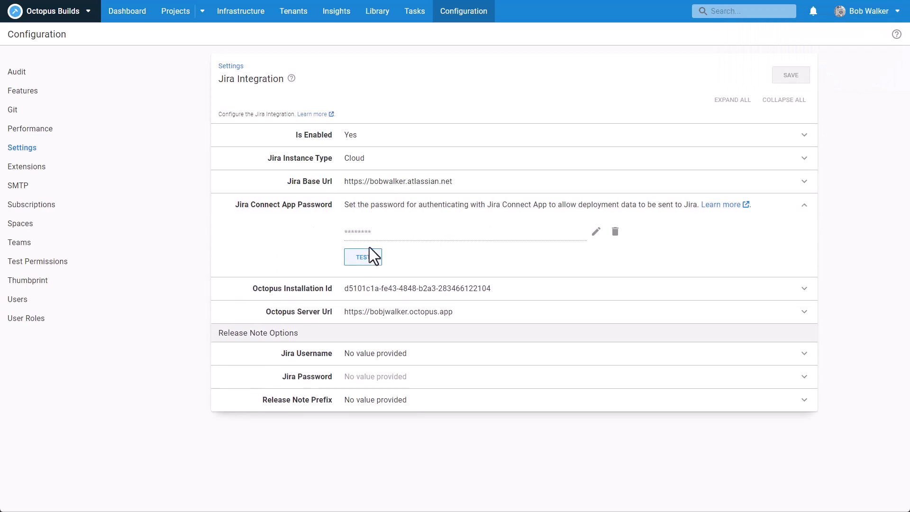
pyautogui.click(372, 260)
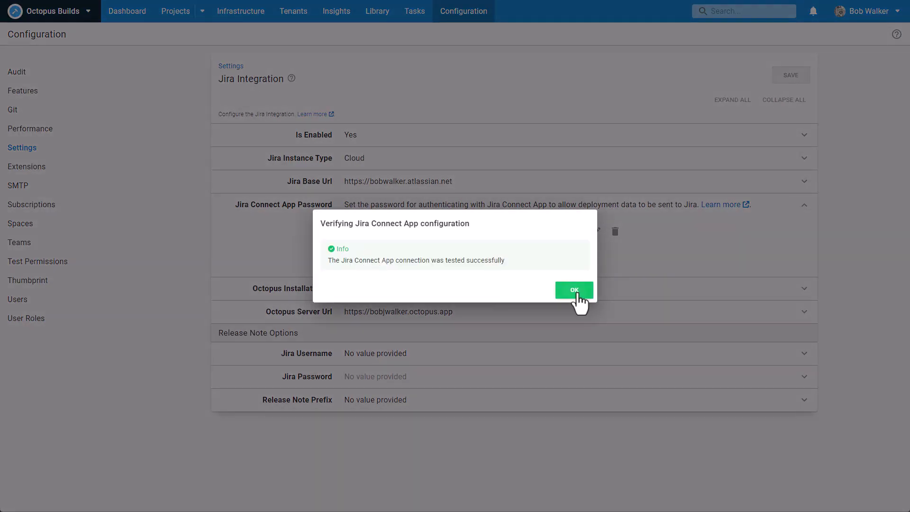
pyautogui.click(575, 290)
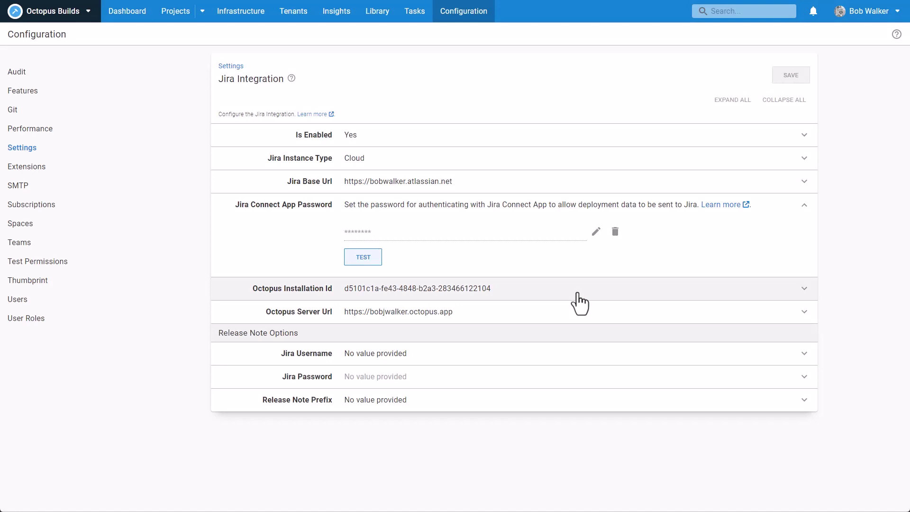
pyautogui.click(473, 356)
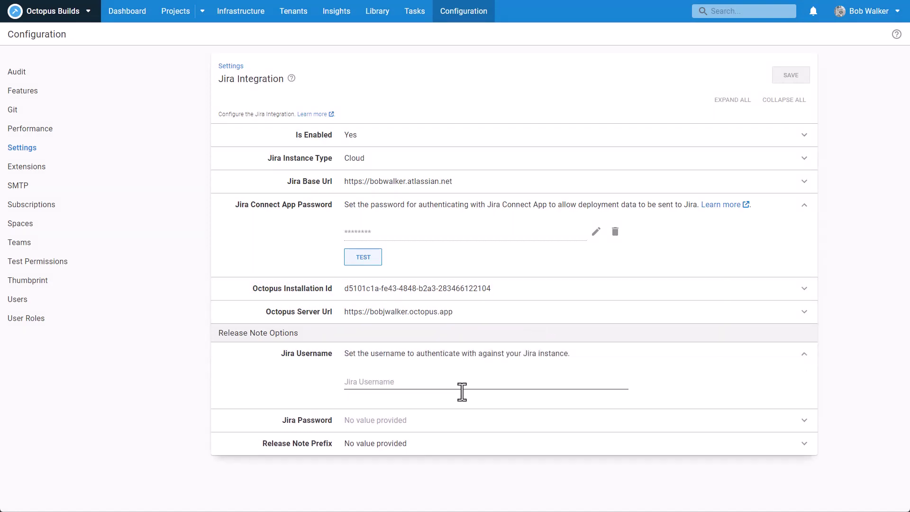
pyautogui.click(447, 421)
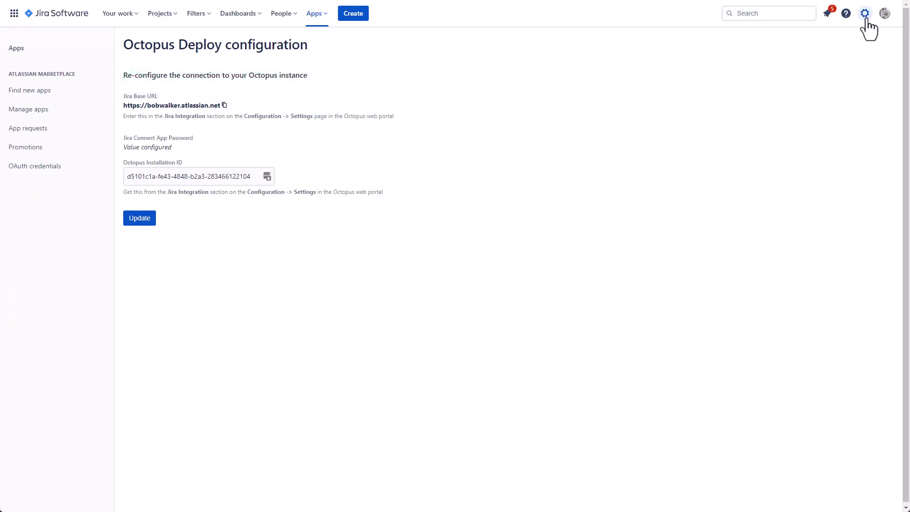
# Step: Create an Atlassian API token labelled 'Octopus Jira integration' and copy it
pyautogui.click(865, 15)
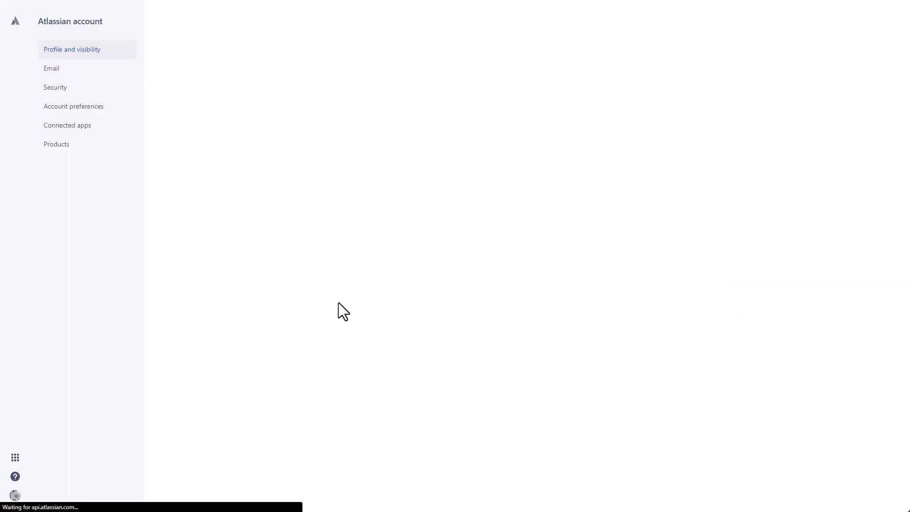
pyautogui.click(70, 95)
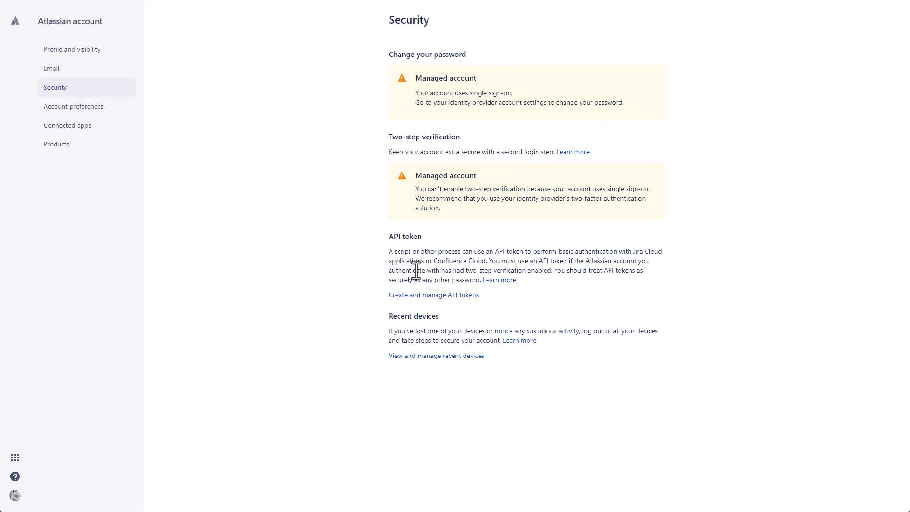
pyautogui.click(416, 295)
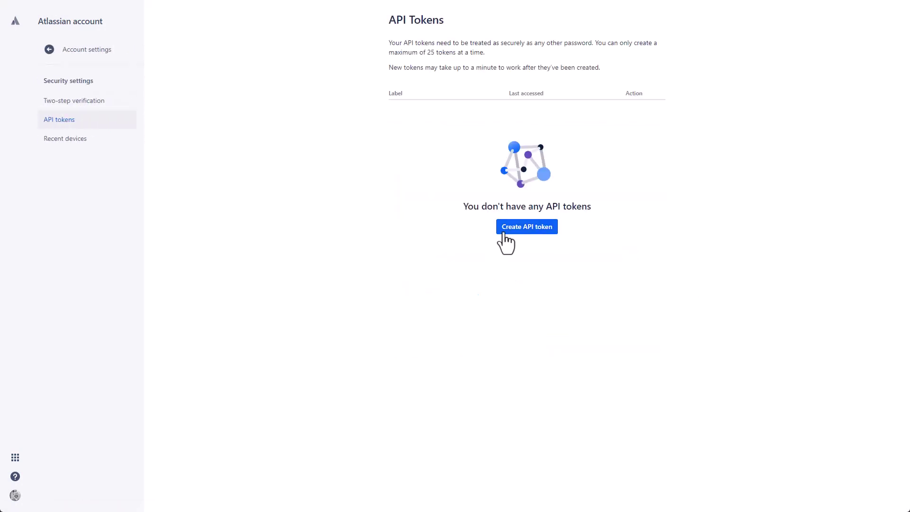
pyautogui.click(507, 233)
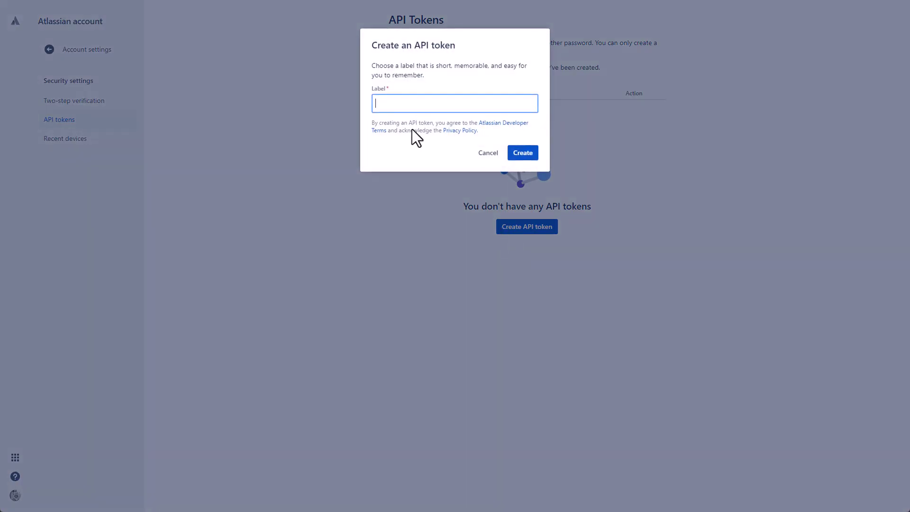
pyautogui.write('Octopus Jira integration')
pyautogui.click(523, 154)
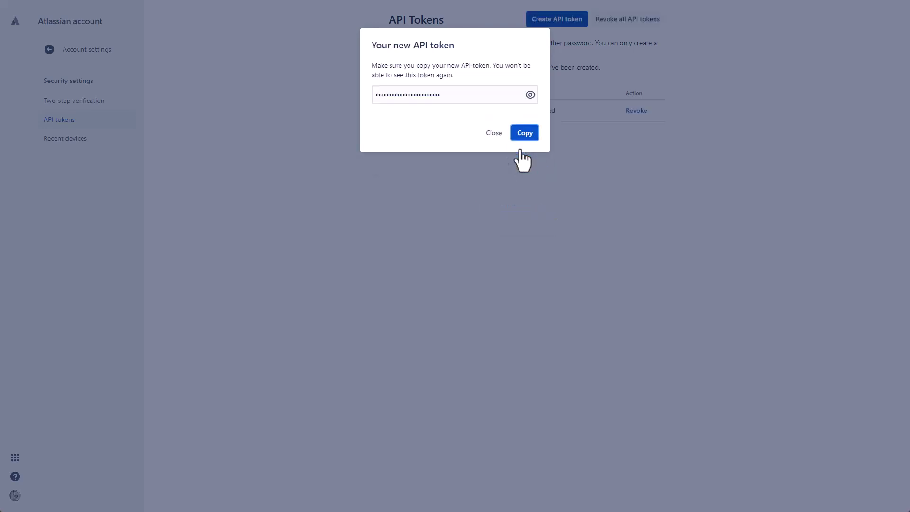
pyautogui.click(523, 135)
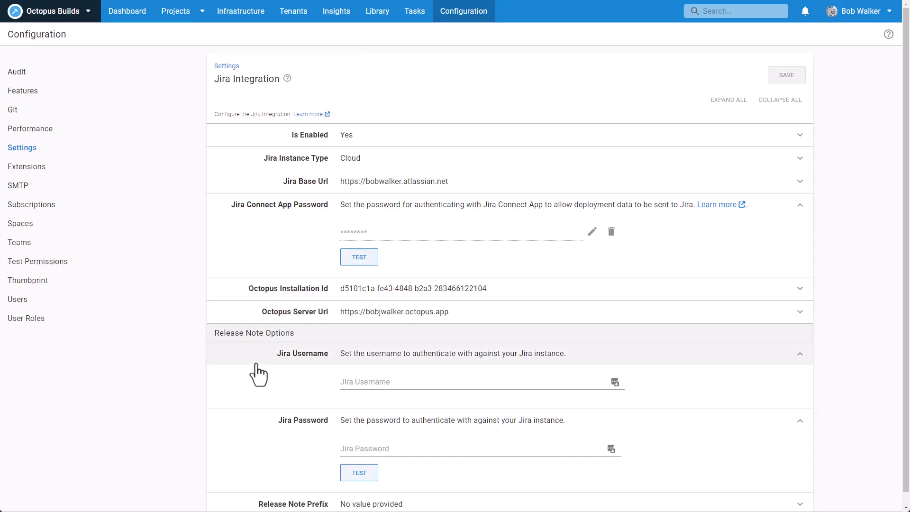
# Step: Enter the API token as Jira Password and the account e-mail as Jira Username, test, and save
pyautogui.click(362, 448)
pyautogui.hotkey('ctrl', 'v')
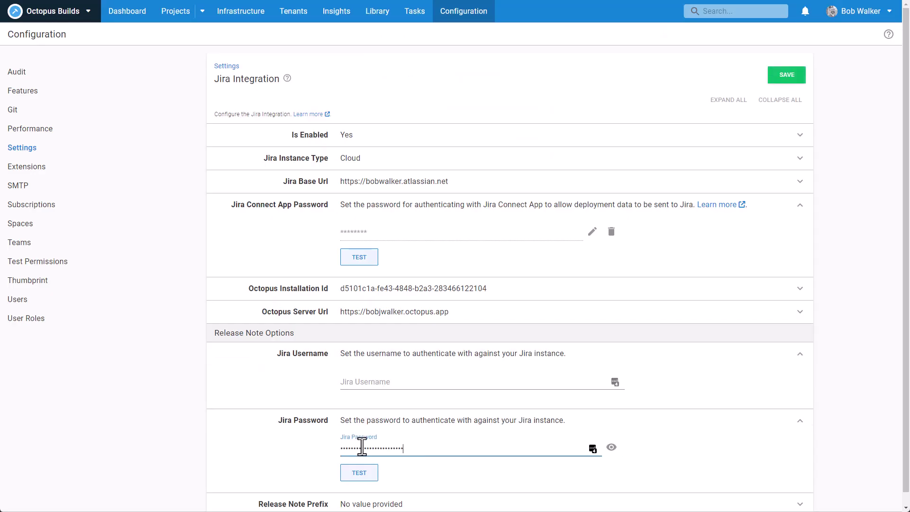
pyautogui.click(365, 383)
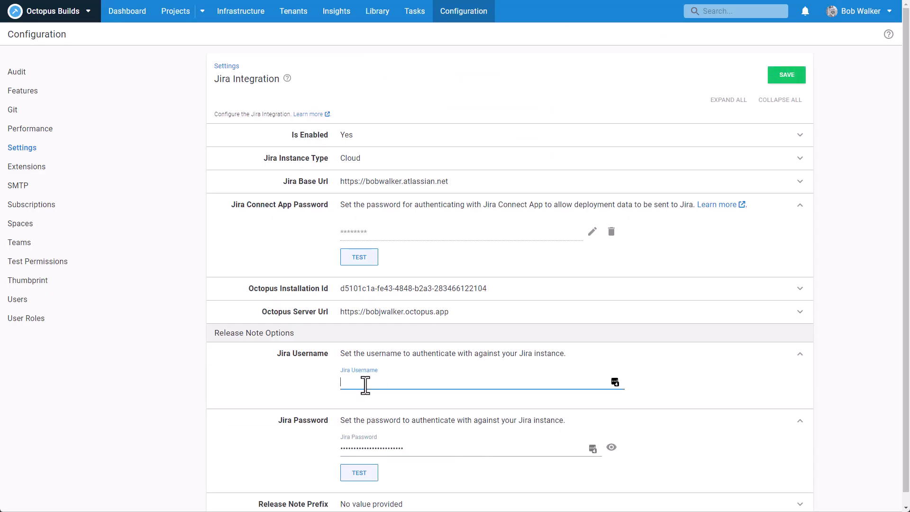
pyautogui.click(364, 476)
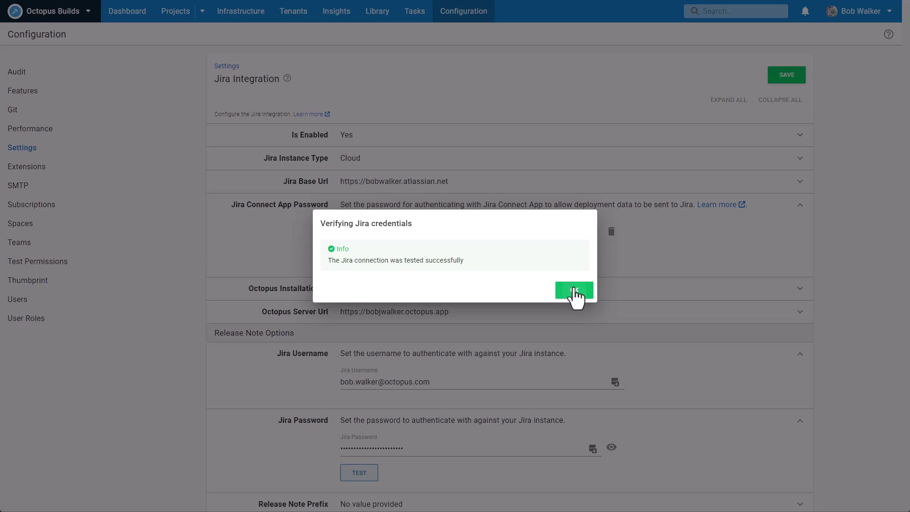
pyautogui.click(575, 295)
pyautogui.click(785, 77)
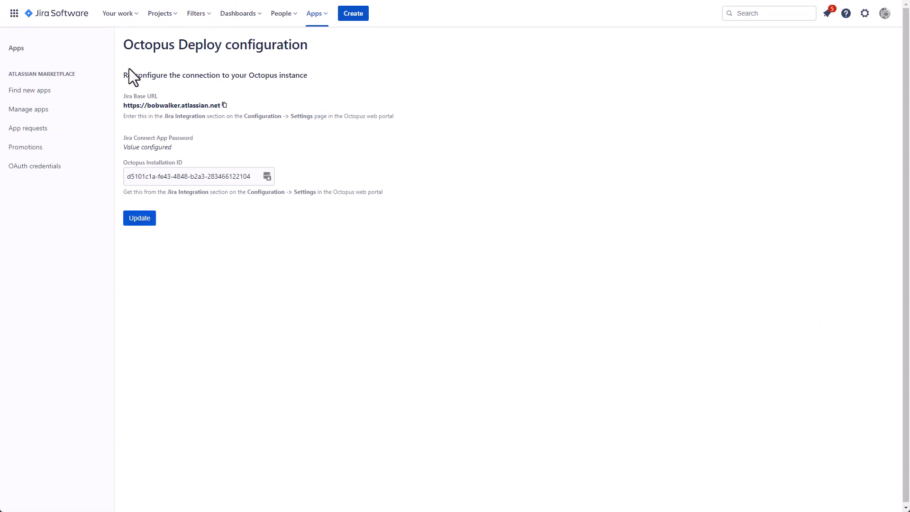
# Step: Switch to the Trident (TRID) project from the Projects menu
pyautogui.click(159, 13)
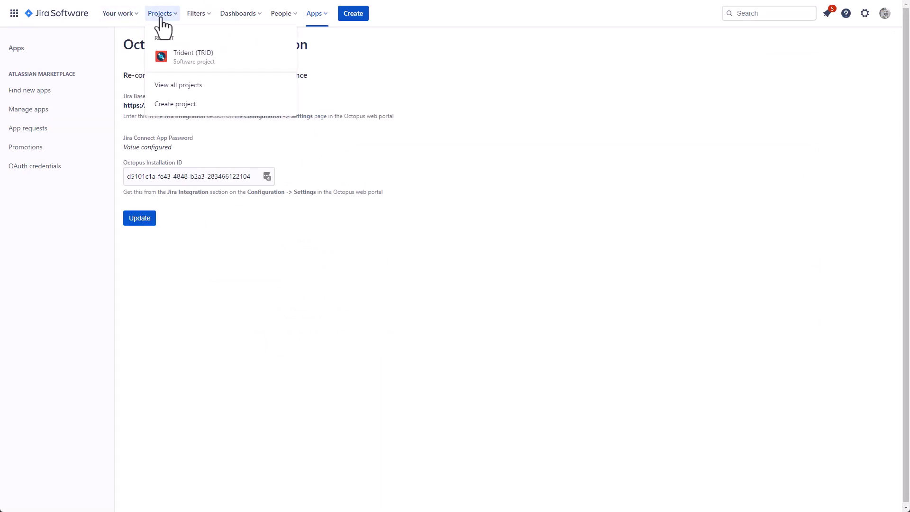
pyautogui.click(184, 62)
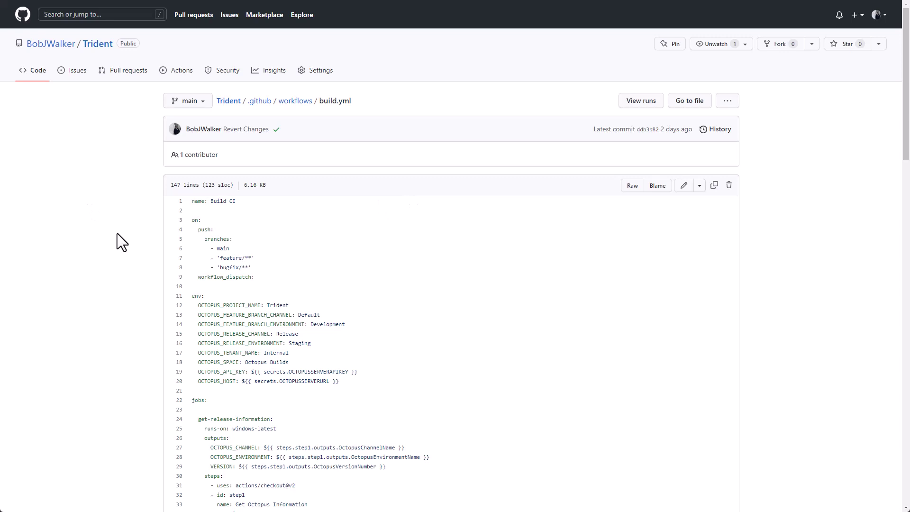
# Step: Review the OCTOPUS_SPACE and OCTOPUS_HOST variables near the top of build.yml
pyautogui.scroll(-3, 118, 233)
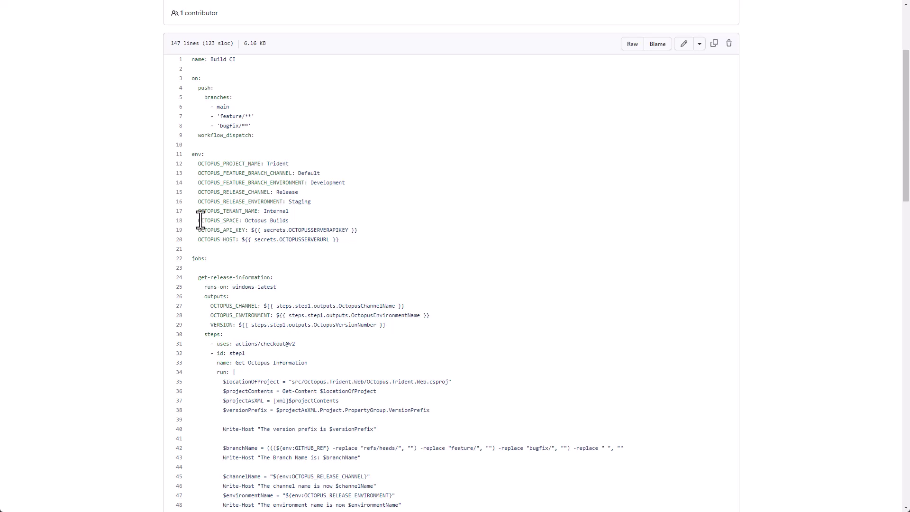
pyautogui.moveTo(198, 221); pyautogui.dragTo(214, 230)
pyautogui.moveTo(196, 239); pyautogui.dragTo(355, 229)
pyautogui.click(342, 238)
pyautogui.moveTo(239, 220); pyautogui.dragTo(198, 222)
# Step: Review the package push and release steps' api_key, server and space inputs, then edit build.yml
pyautogui.scroll(-9, 388, 246)
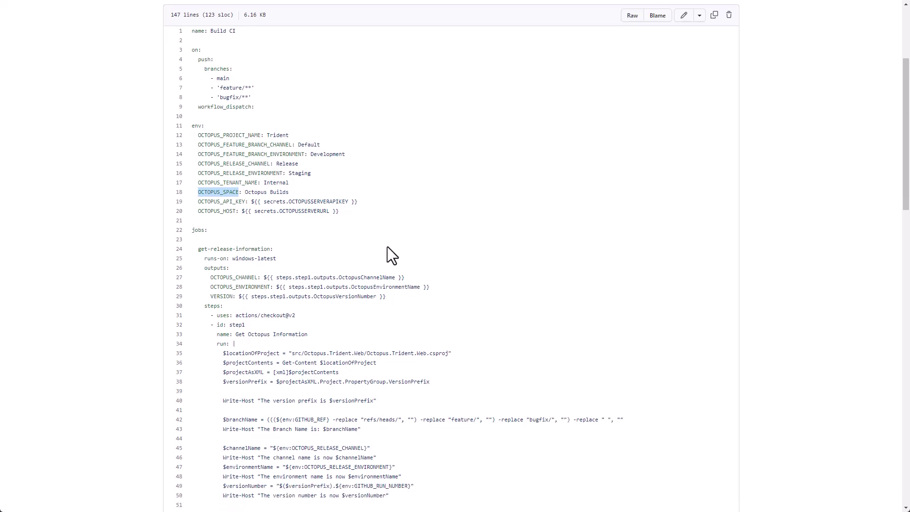
pyautogui.scroll(-11, 388, 247)
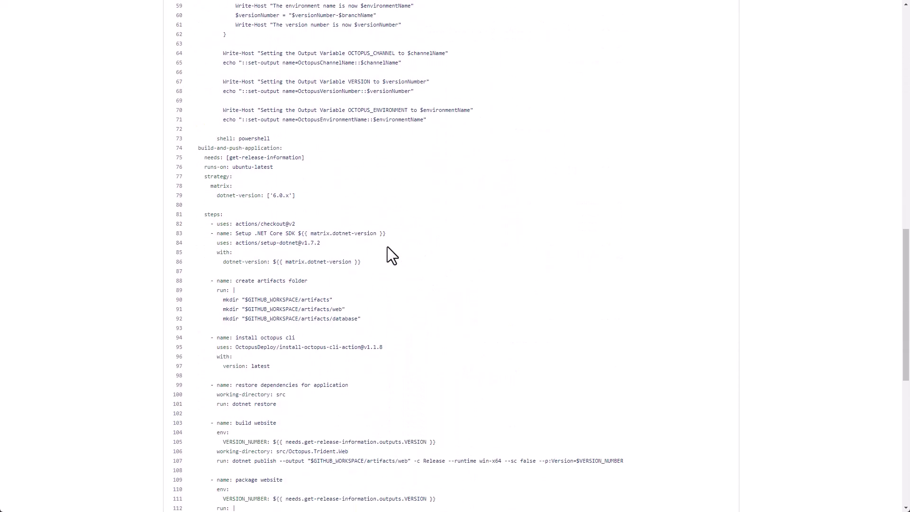
pyautogui.scroll(-3, 388, 246)
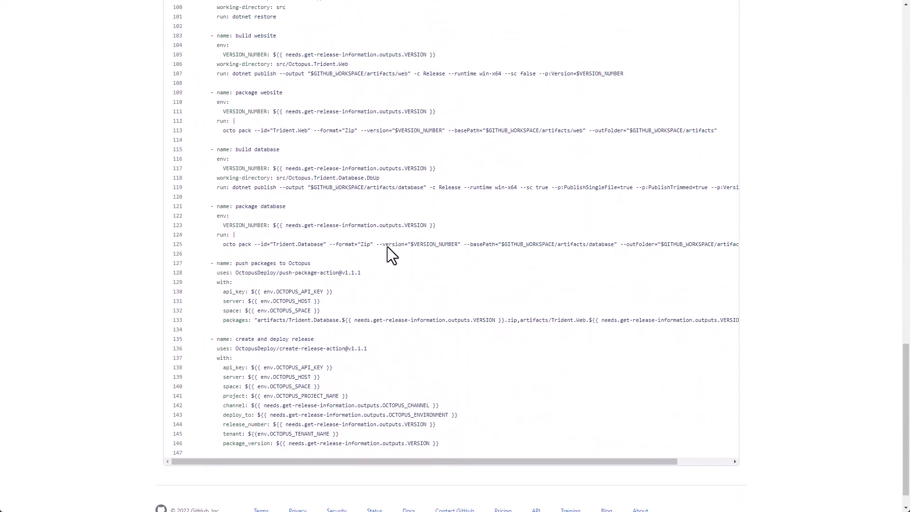
pyautogui.moveTo(323, 360); pyautogui.dragTo(225, 340)
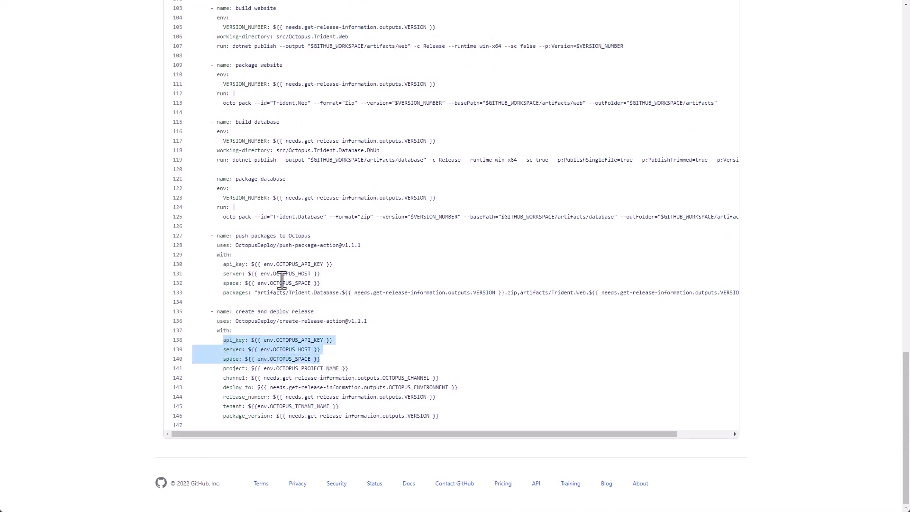
pyautogui.moveTo(323, 286); pyautogui.dragTo(229, 267)
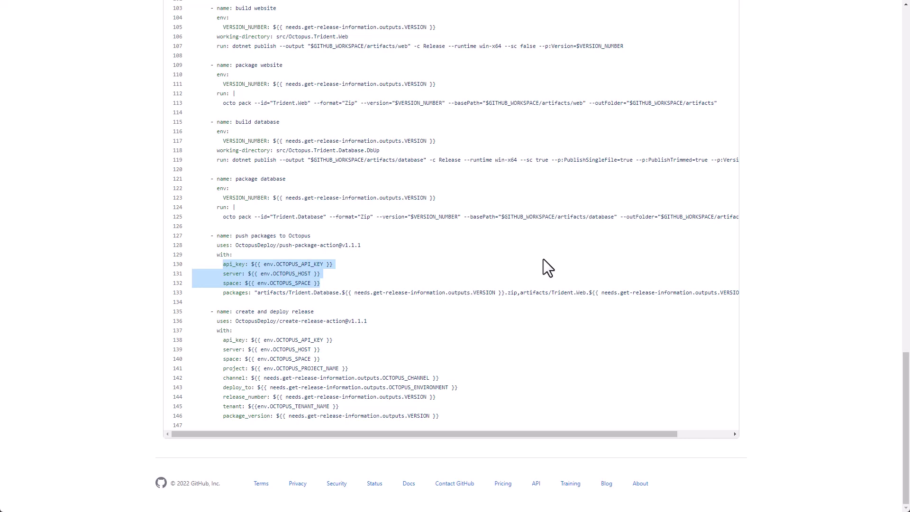
pyautogui.scroll(9, 543, 260)
pyautogui.scroll(15, 543, 260)
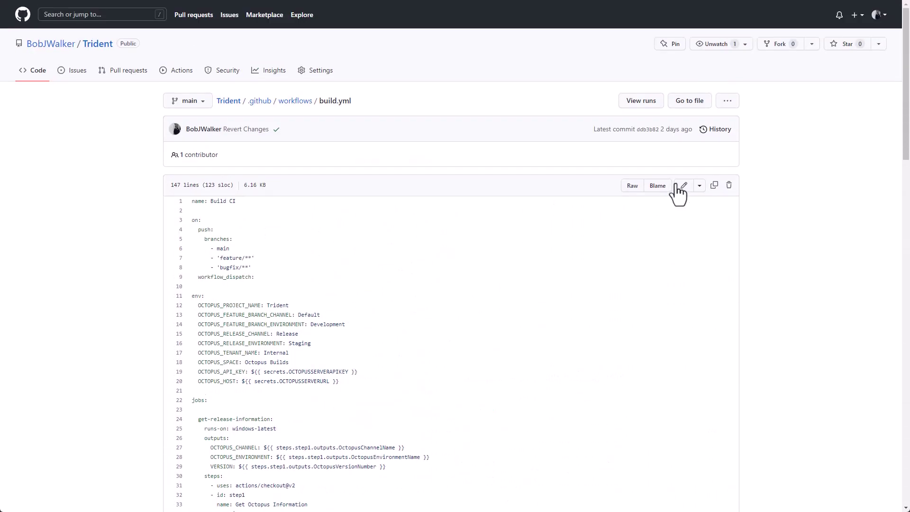
pyautogui.click(684, 185)
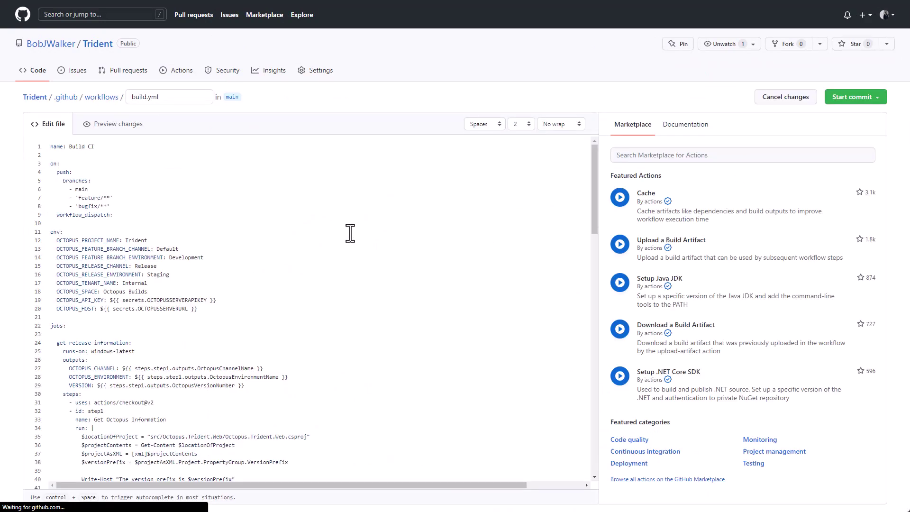
# Step: Paste the push-build-information step into build.yml above the 'create and deploy release' step
pyautogui.moveTo(594, 195); pyautogui.dragTo(595, 469)
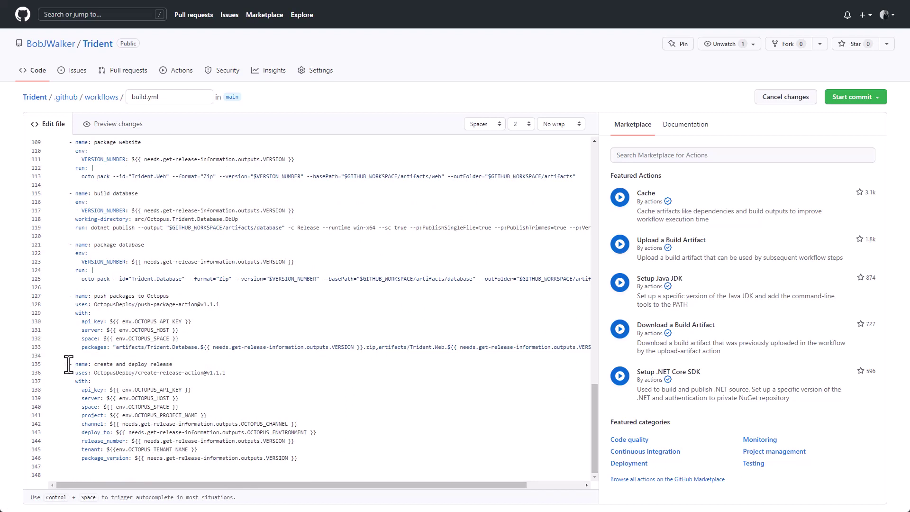
pyautogui.click(69, 364)
pyautogui.press('Return')
pyautogui.press('Return')
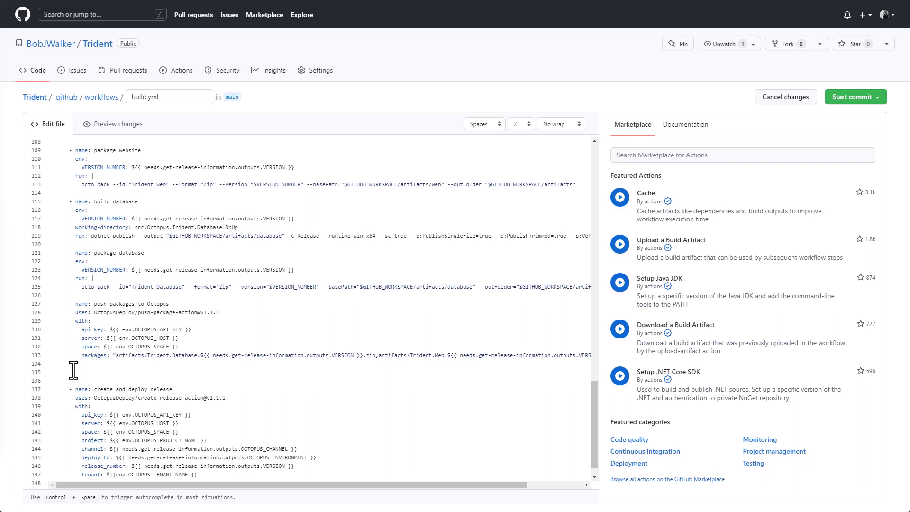
pyautogui.hotkey('ctrl', 'v')
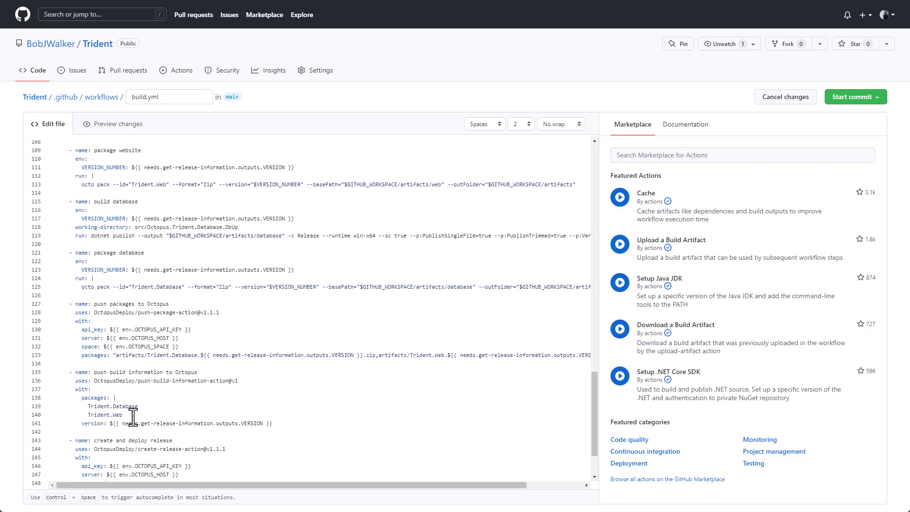
# Step: Highlight the Trident.Database and Trident.Web package names and the version expression on line 141
pyautogui.moveTo(133, 416); pyautogui.dragTo(88, 406)
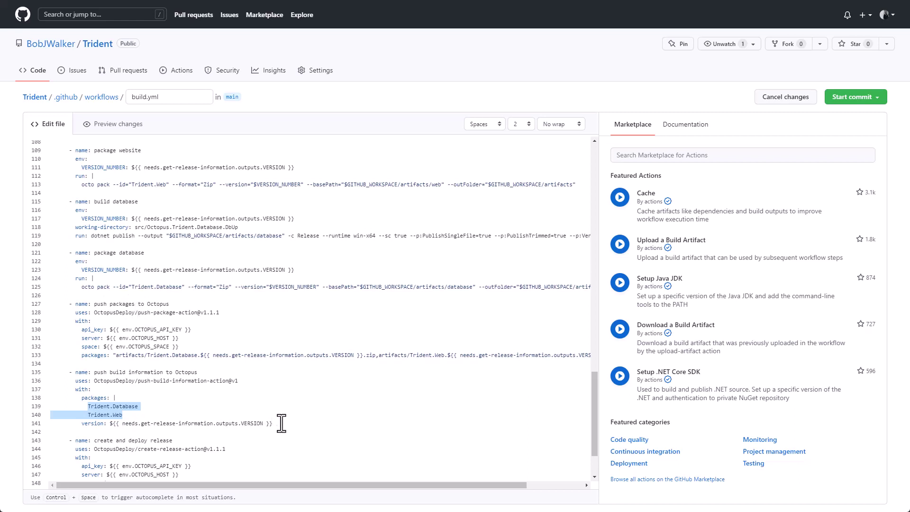
pyautogui.moveTo(282, 424); pyautogui.dragTo(116, 423)
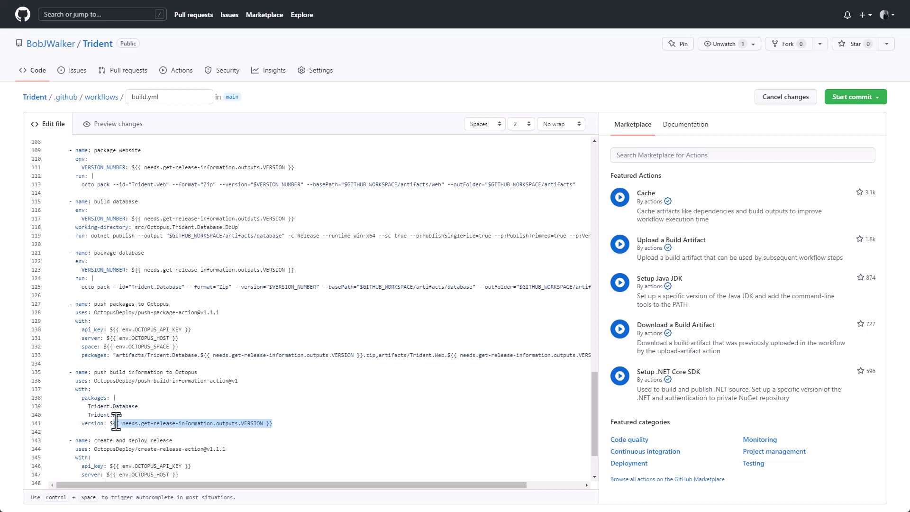
pyautogui.moveTo(117, 424); pyautogui.dragTo(113, 424)
# Step: Commit as 'TRID-2 Add Build Information to build.yml' on new branch feature/build-info and propose changes
pyautogui.click(849, 100)
pyautogui.click(757, 148)
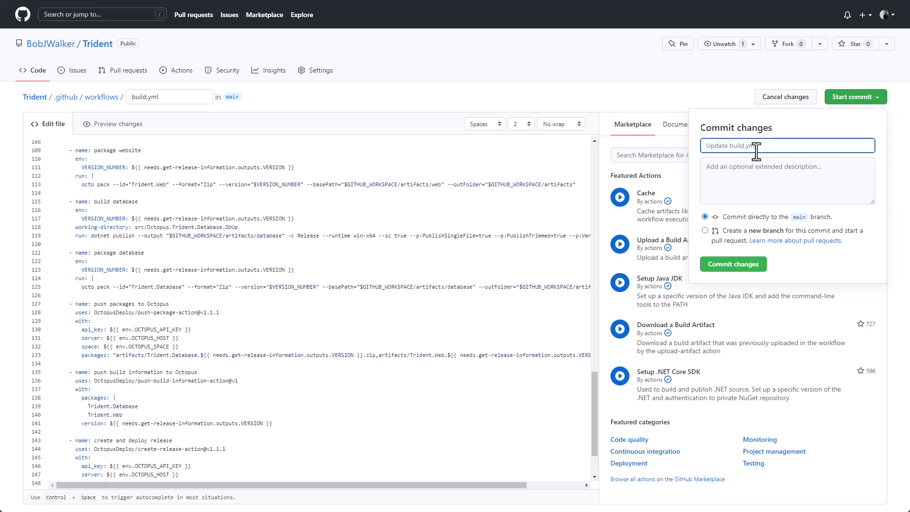
pyautogui.write('TRID-2 Add Build Information to Deploy')
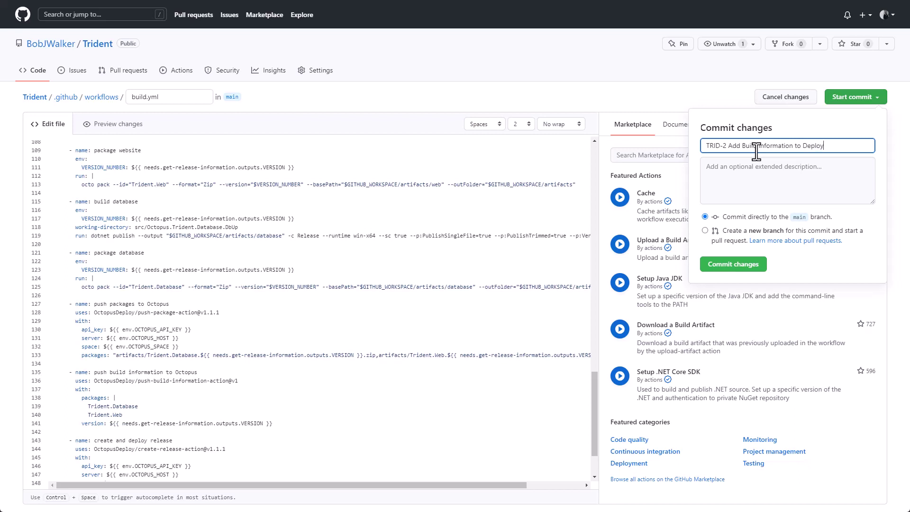
pyautogui.press('BackSpace')
pyautogui.press('BackSpace')
pyautogui.press('BackSpace')
pyautogui.press('BackSpace')
pyautogui.press('BackSpace')
pyautogui.press('BackSpace')
pyautogui.write('build.yml')
pyautogui.click(706, 230)
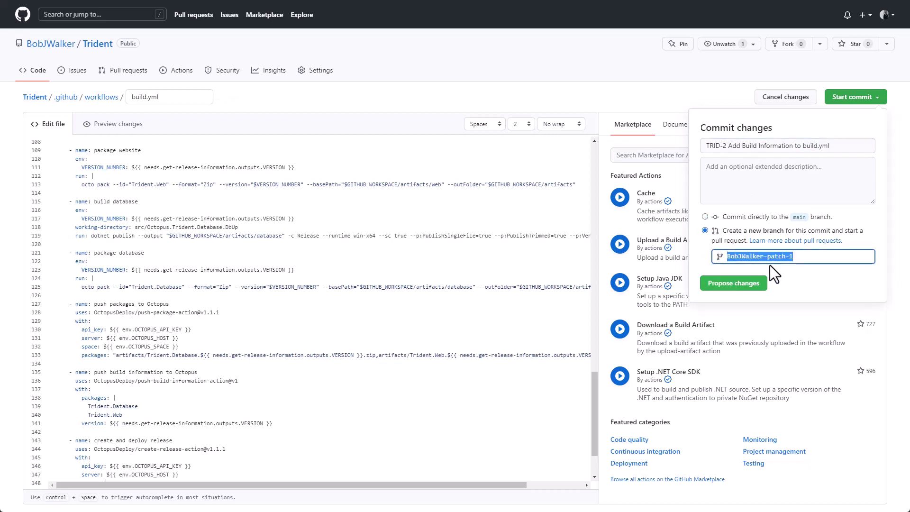
pyautogui.write('feature/')
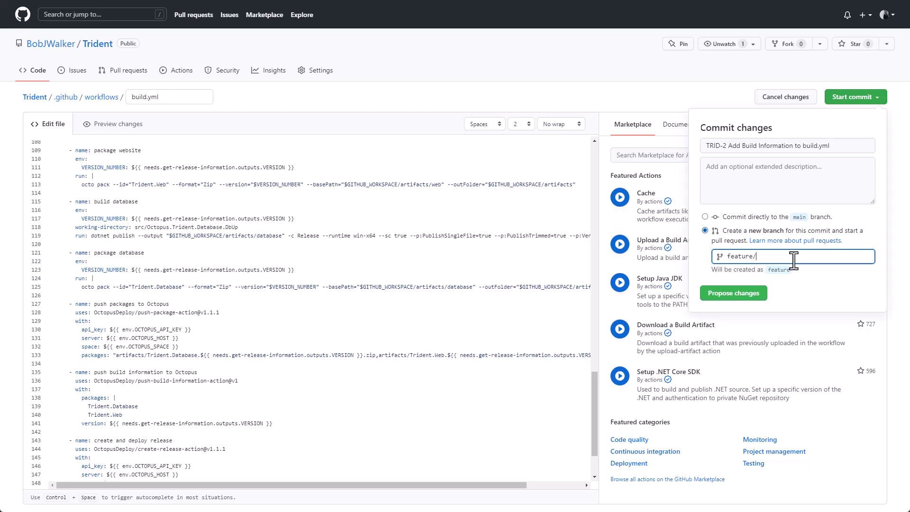
pyautogui.write('build-info')
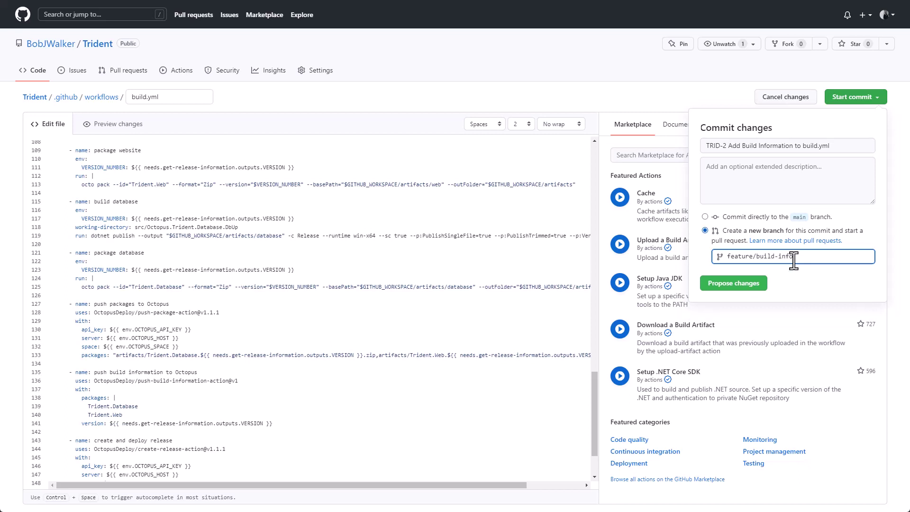
pyautogui.click(730, 282)
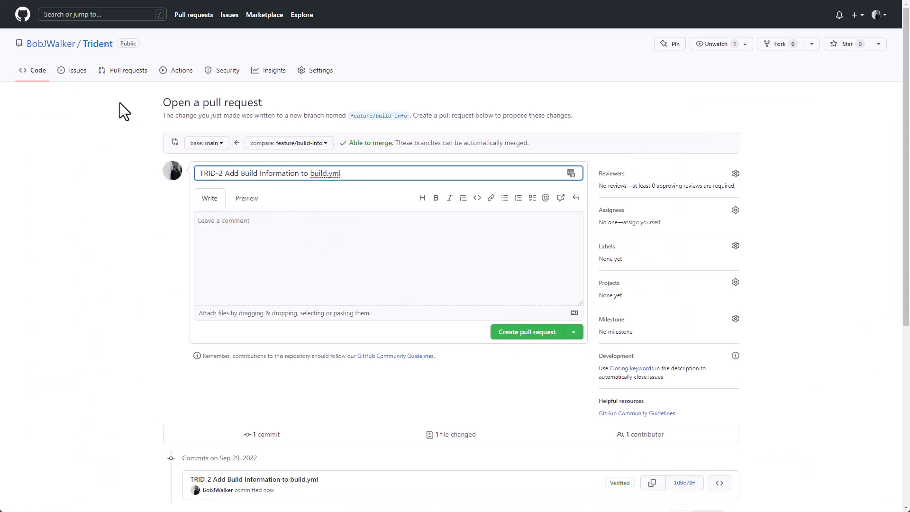
pyautogui.click(168, 76)
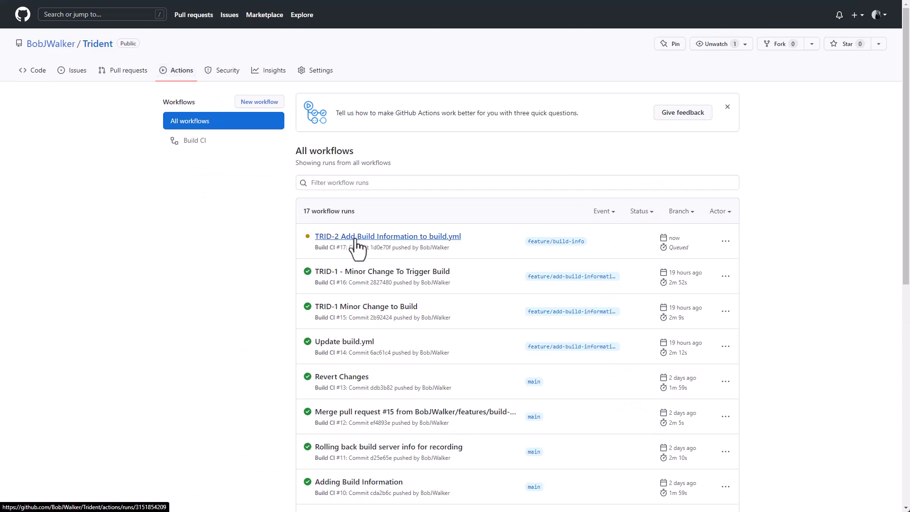
pyautogui.hotkey('alt', 'Left')
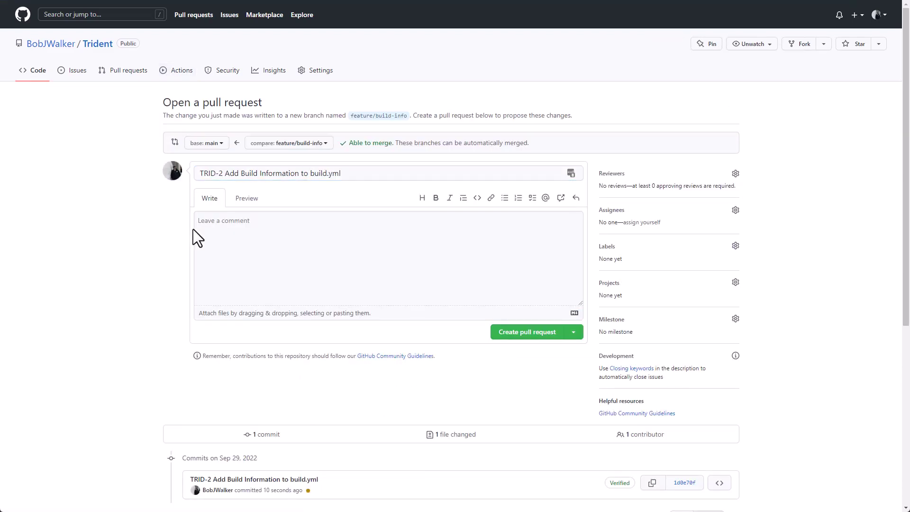
pyautogui.hotkey('alt', 'Left')
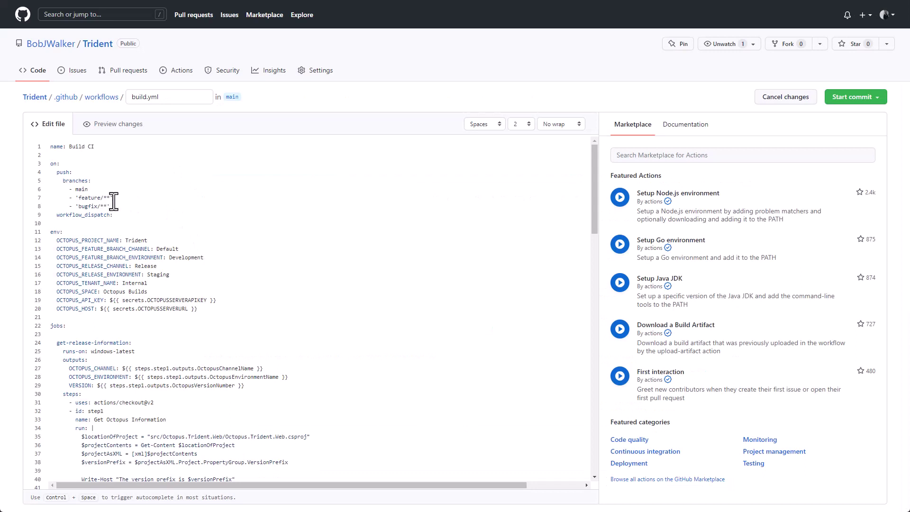
pyautogui.moveTo(114, 205); pyautogui.dragTo(70, 188)
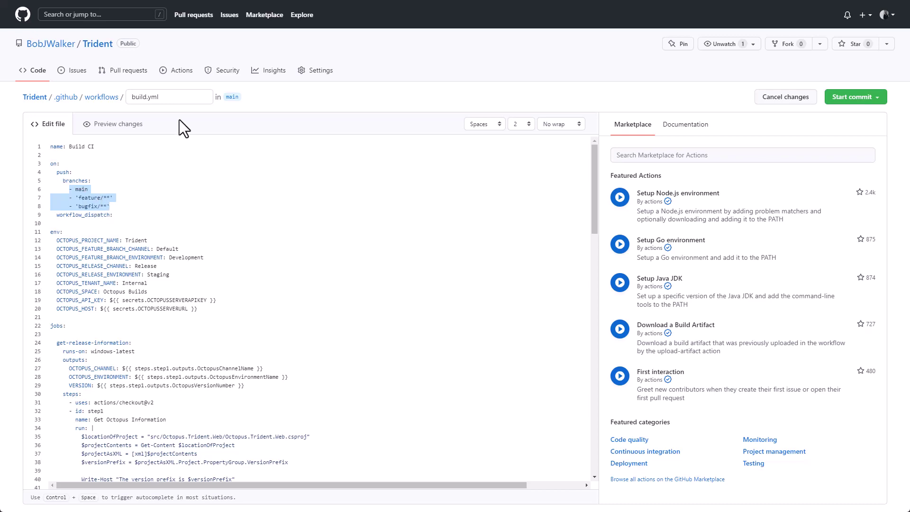
pyautogui.click(181, 74)
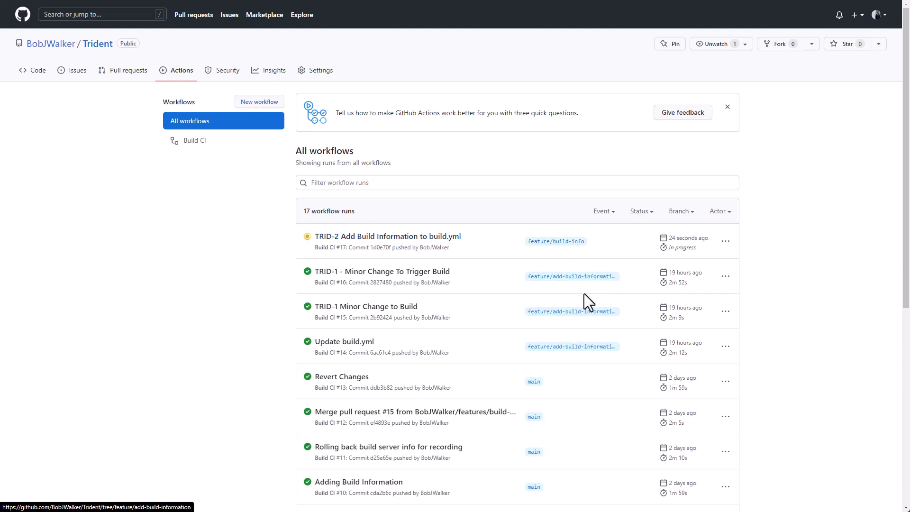
# Step: Open the TRID-2 workflow run and its build-and-push-application job log
pyautogui.click(421, 236)
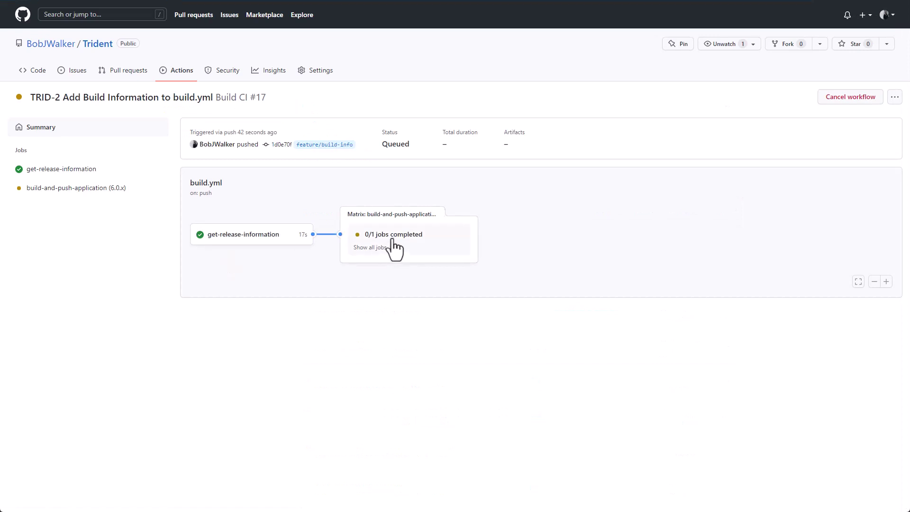
pyautogui.click(396, 235)
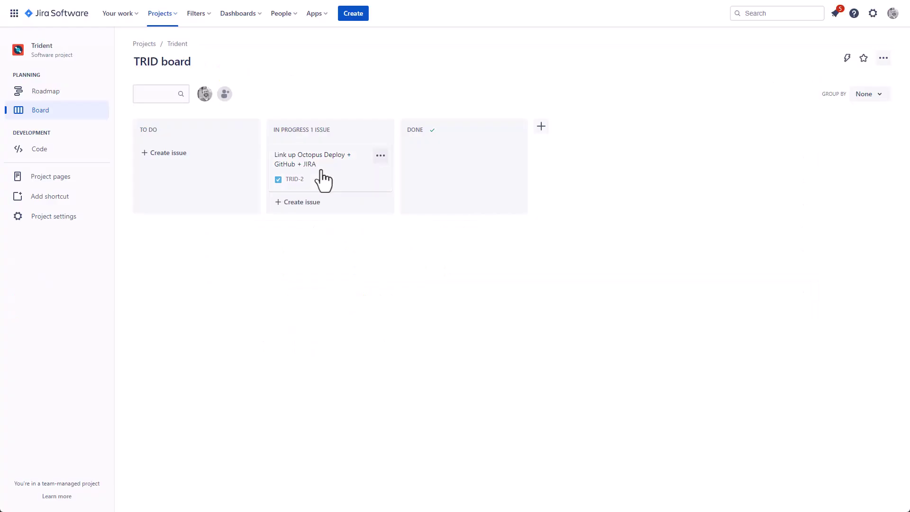
# Step: Map the Development environment to Jira environment type development and save
pyautogui.click(319, 176)
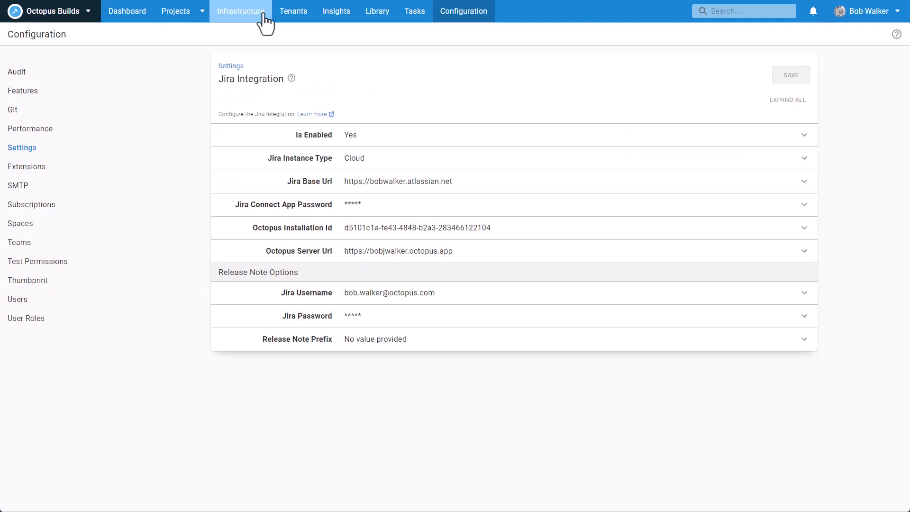
pyautogui.click(262, 14)
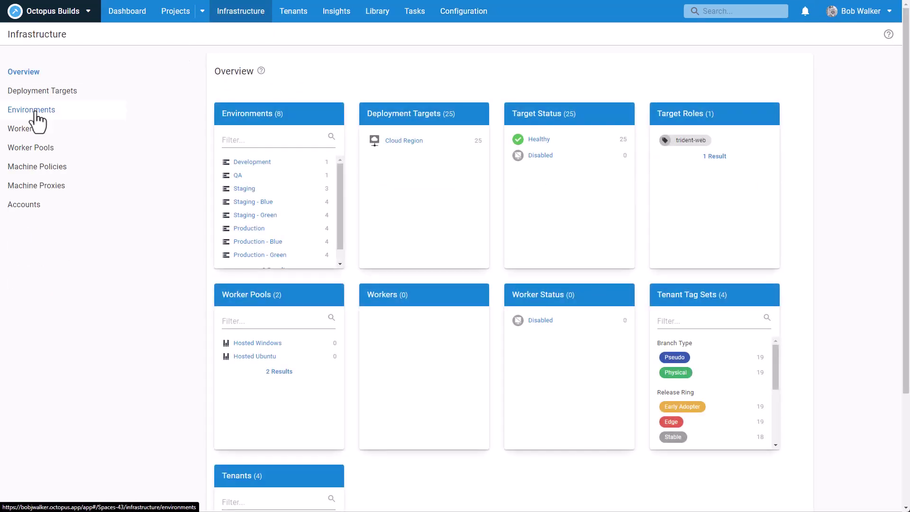
pyautogui.click(40, 110)
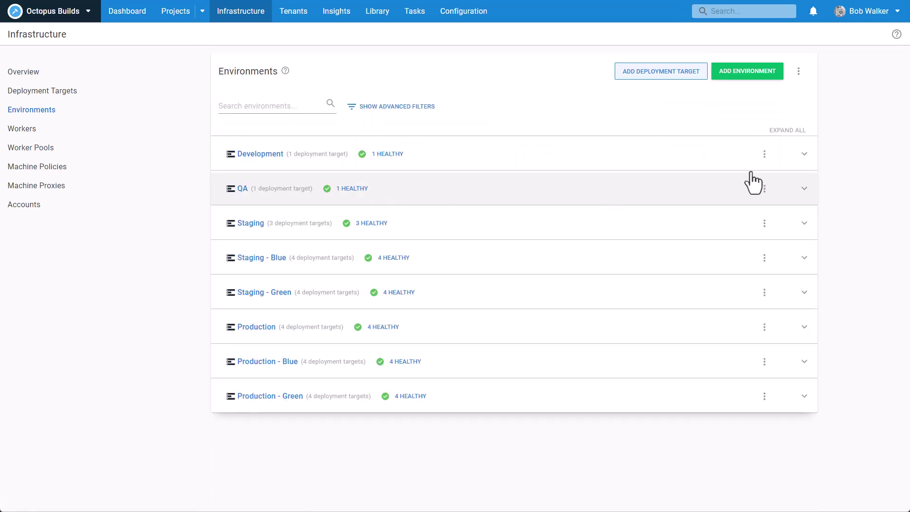
pyautogui.click(764, 155)
pyautogui.click(794, 195)
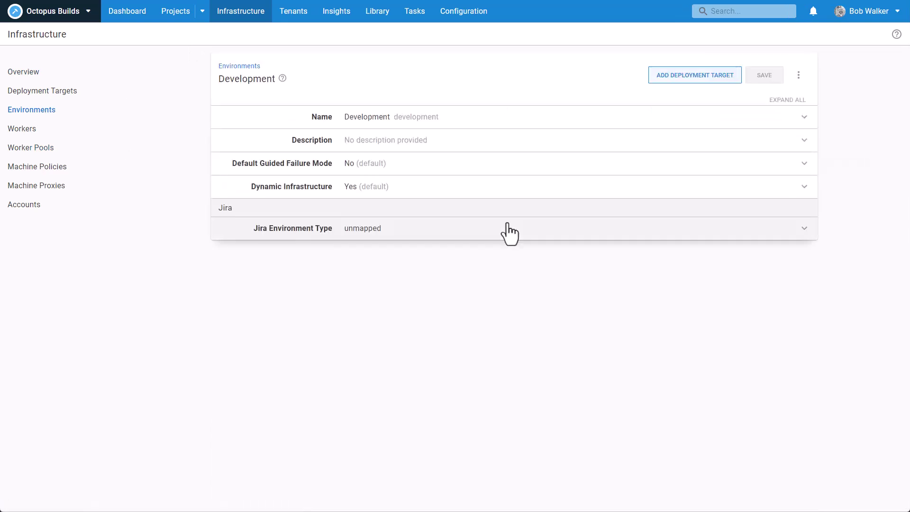
pyautogui.click(502, 232)
pyautogui.click(449, 264)
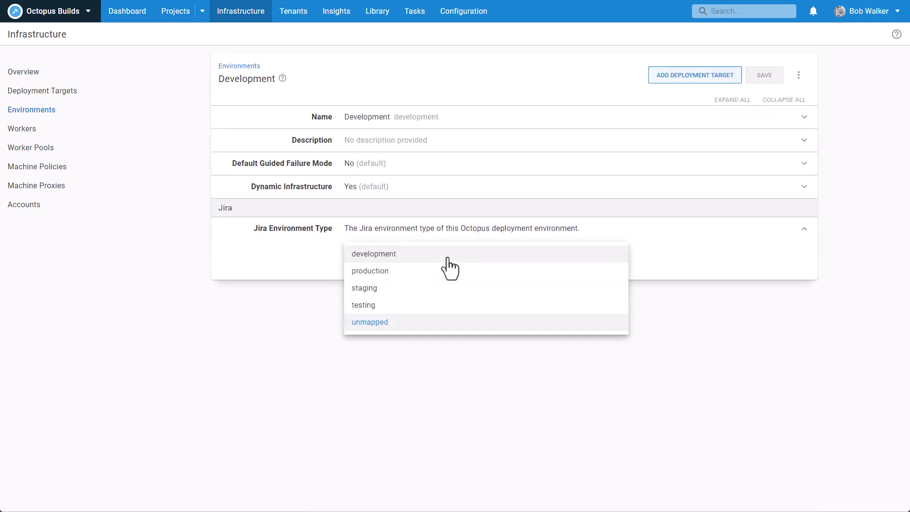
pyautogui.click(449, 266)
pyautogui.click(764, 75)
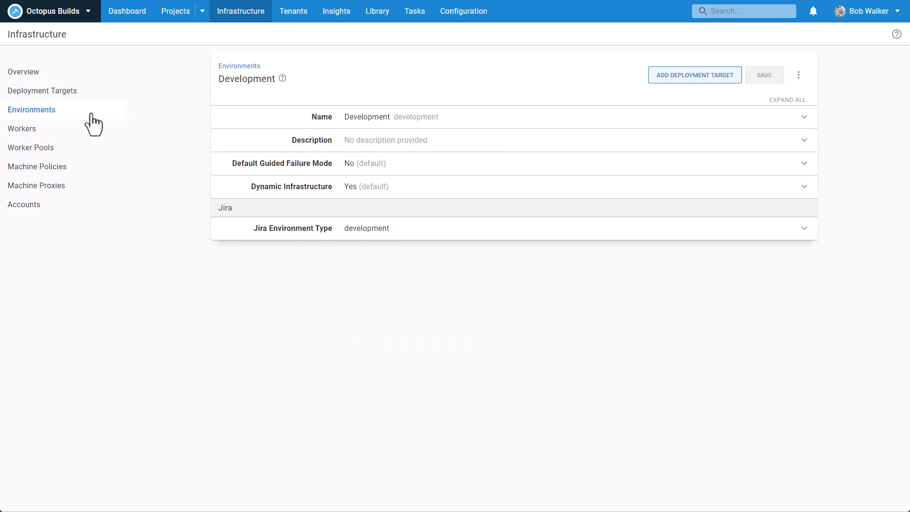
# Step: Map the QA environment to Jira environment type testing and save
pyautogui.click(66, 114)
pyautogui.click(462, 201)
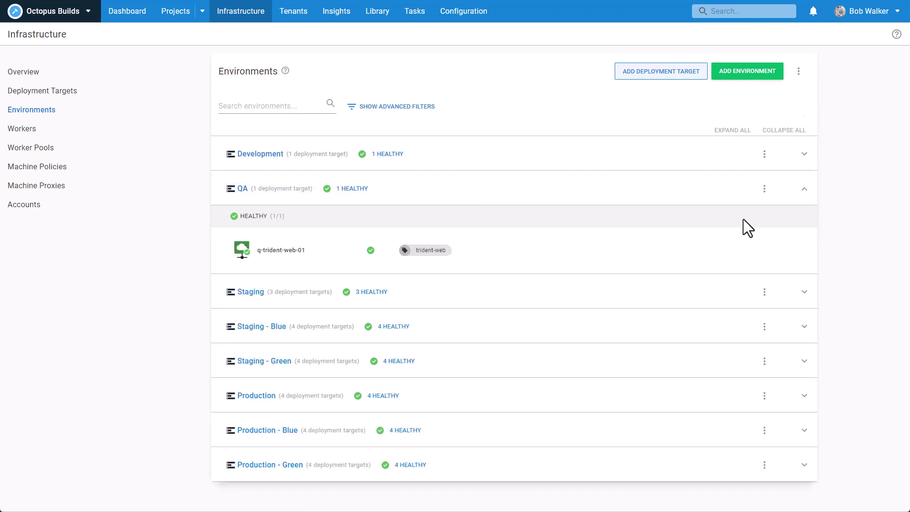
pyautogui.click(765, 188)
pyautogui.click(774, 234)
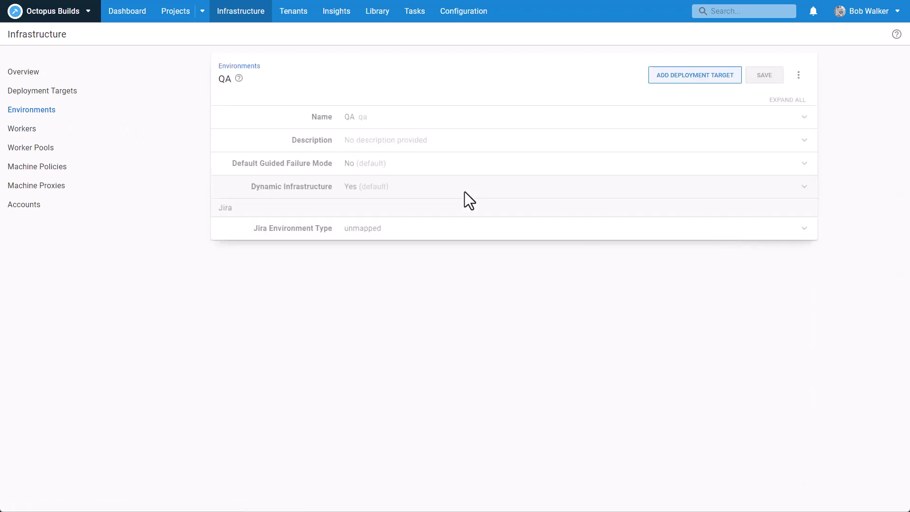
pyautogui.click(435, 231)
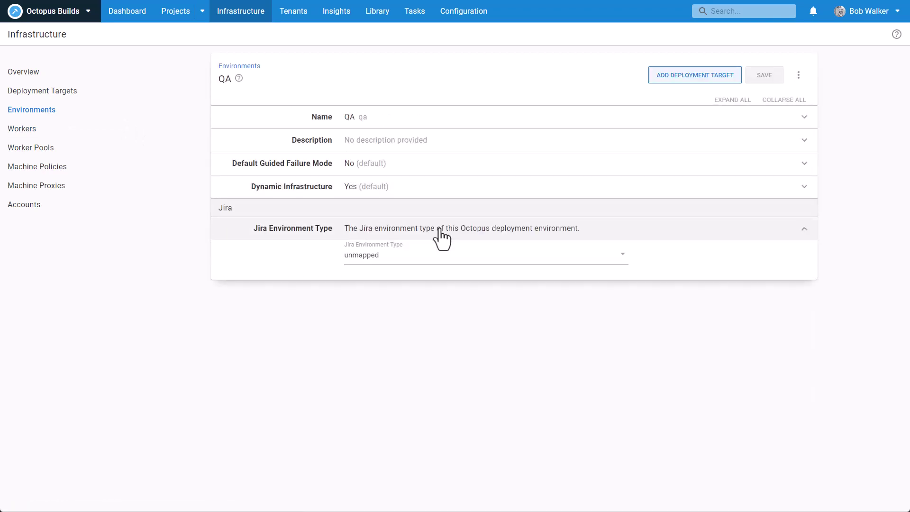
pyautogui.click(417, 265)
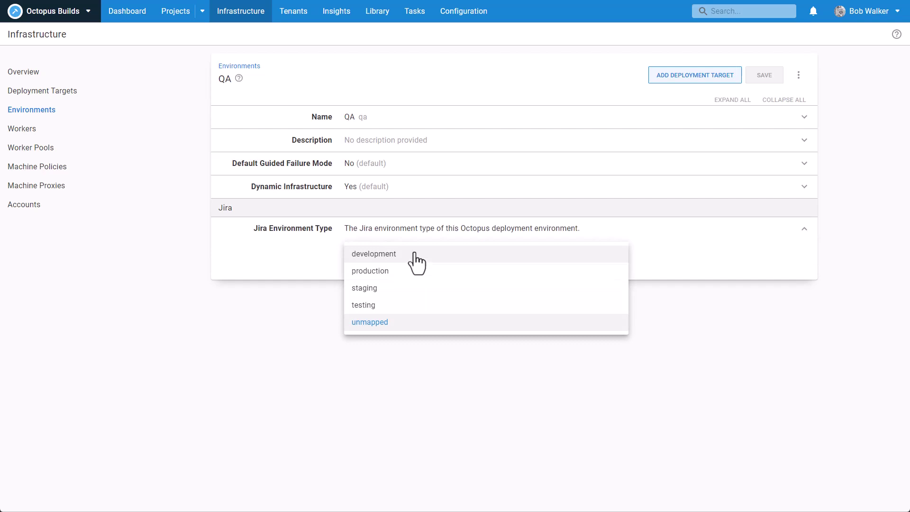
pyautogui.click(400, 308)
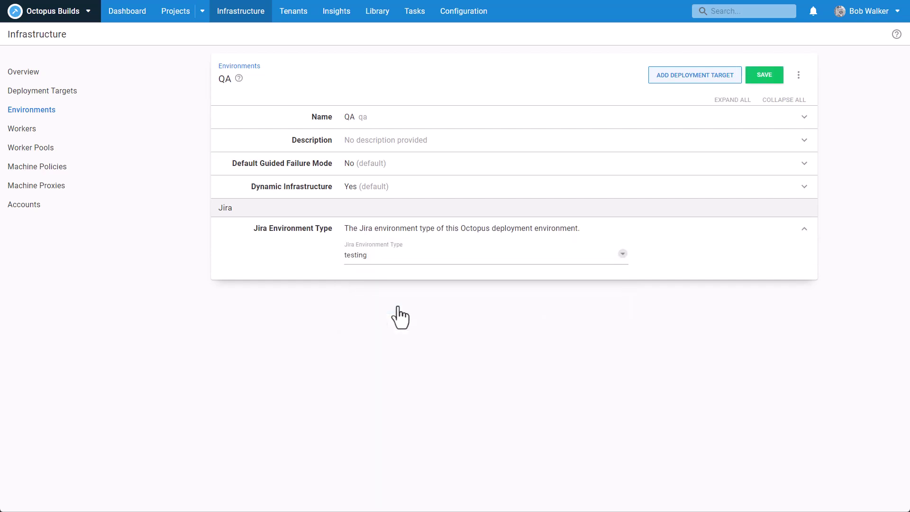
pyautogui.click(377, 259)
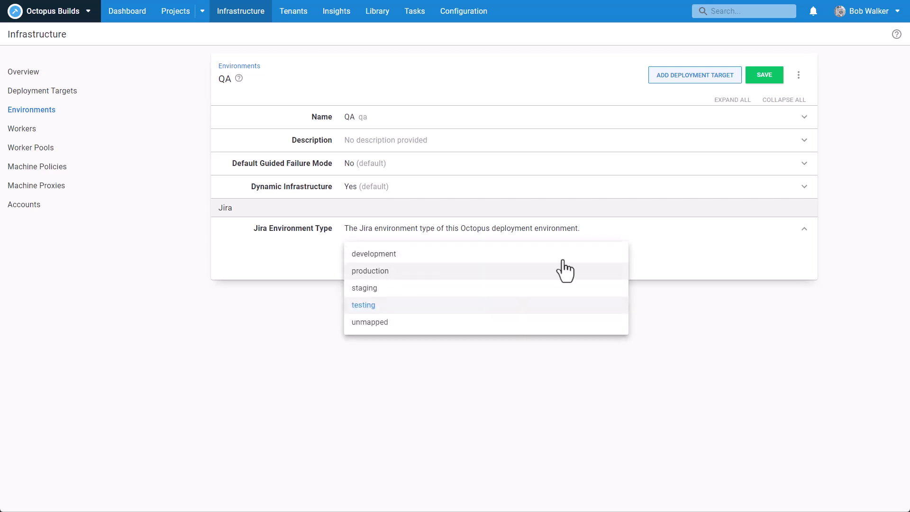
pyautogui.click(687, 253)
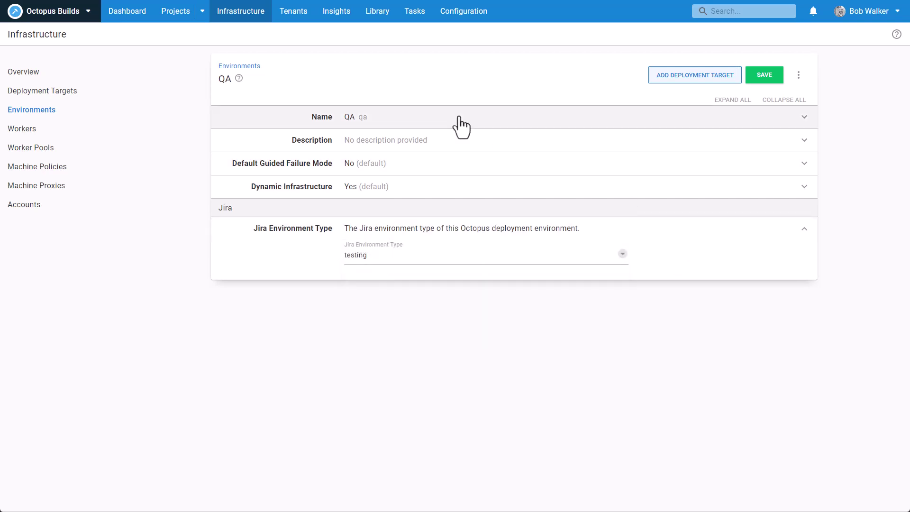
pyautogui.click(764, 77)
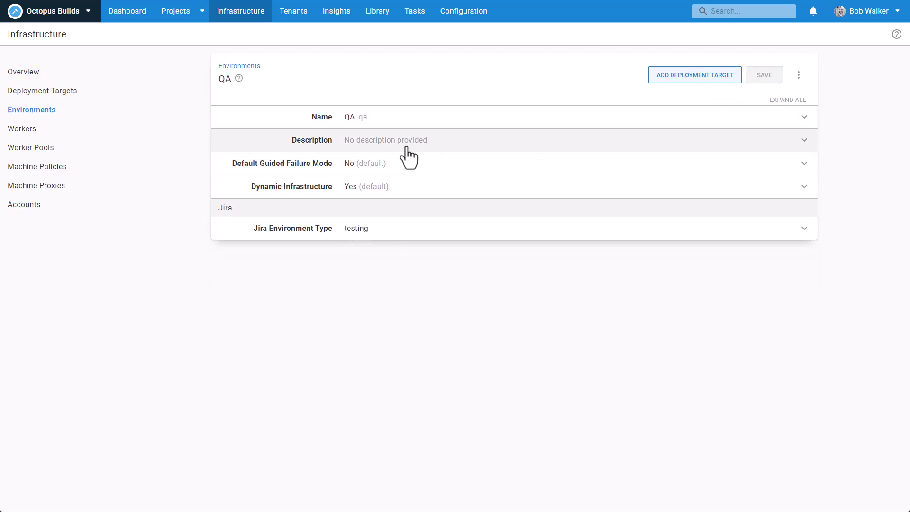
# Step: Map the Staging environment to Jira environment type staging and save
pyautogui.click(52, 112)
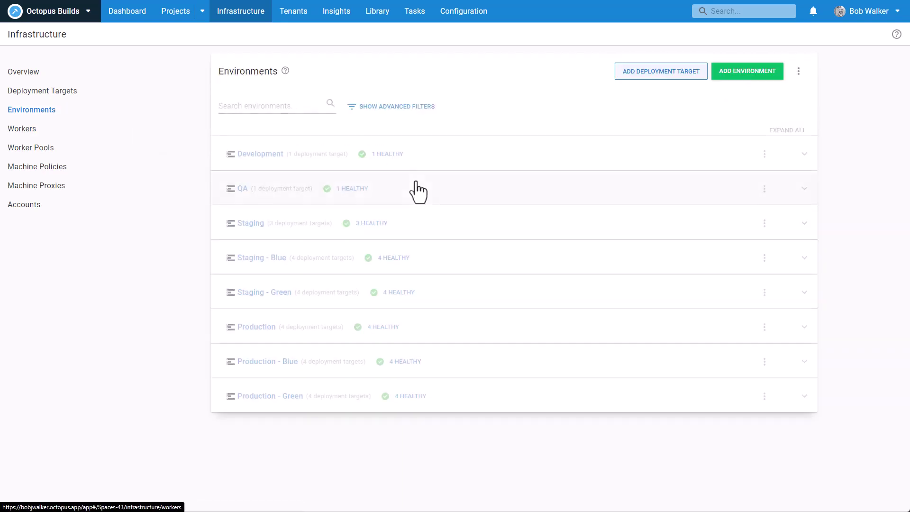
pyautogui.click(765, 224)
pyautogui.click(795, 271)
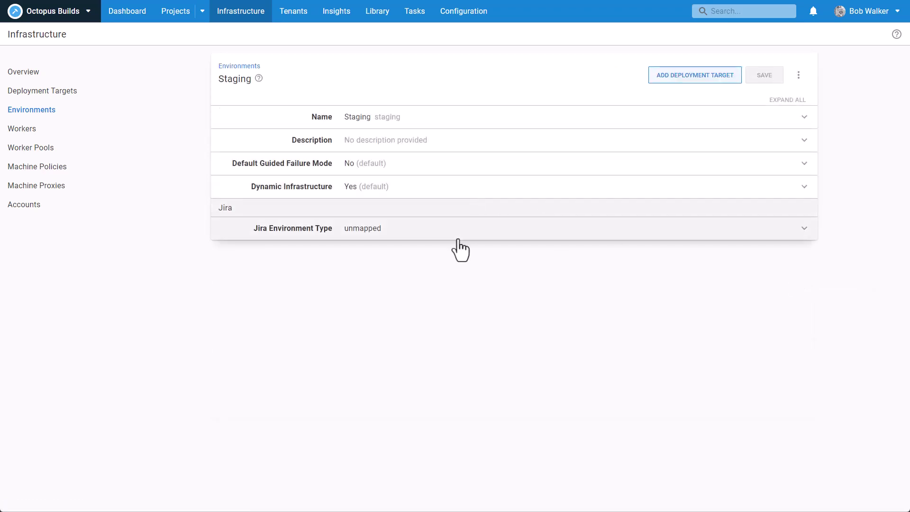
pyautogui.click(447, 233)
pyautogui.click(426, 256)
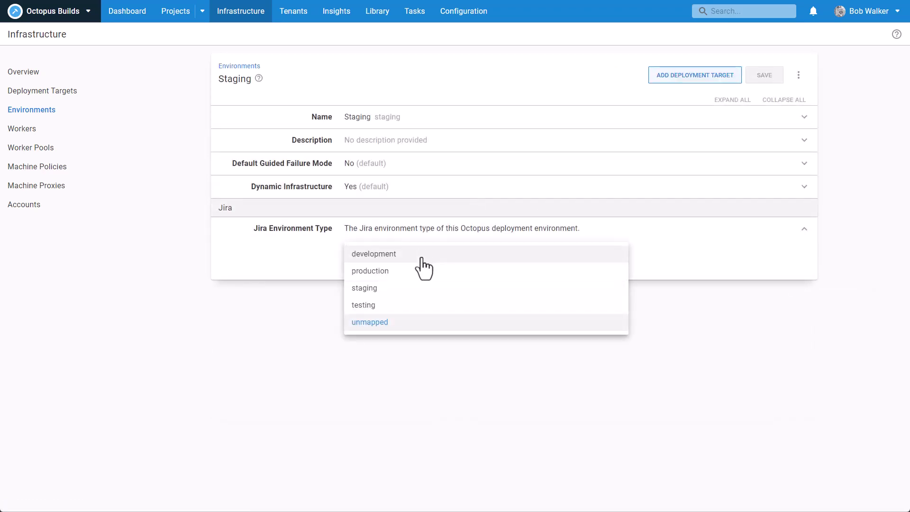
pyautogui.click(407, 288)
pyautogui.click(771, 78)
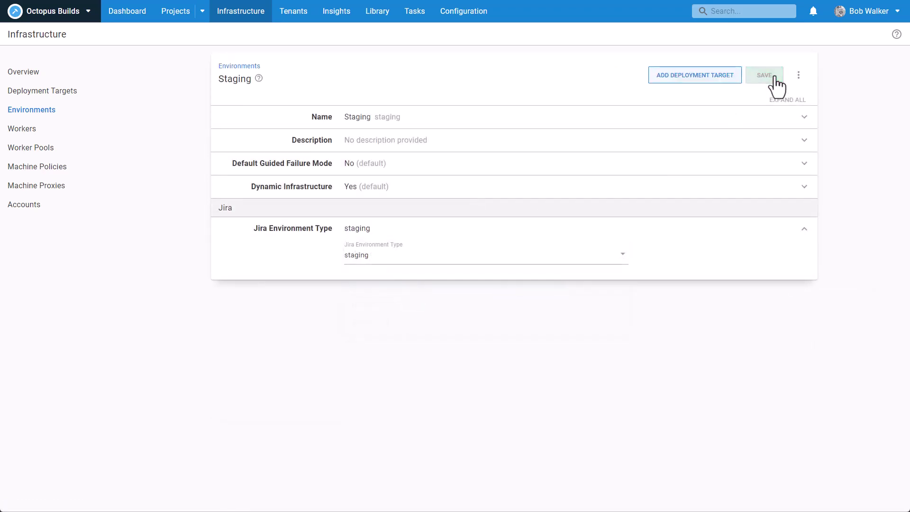
# Step: Map the Production environment to Jira environment type production and save
pyautogui.click(51, 110)
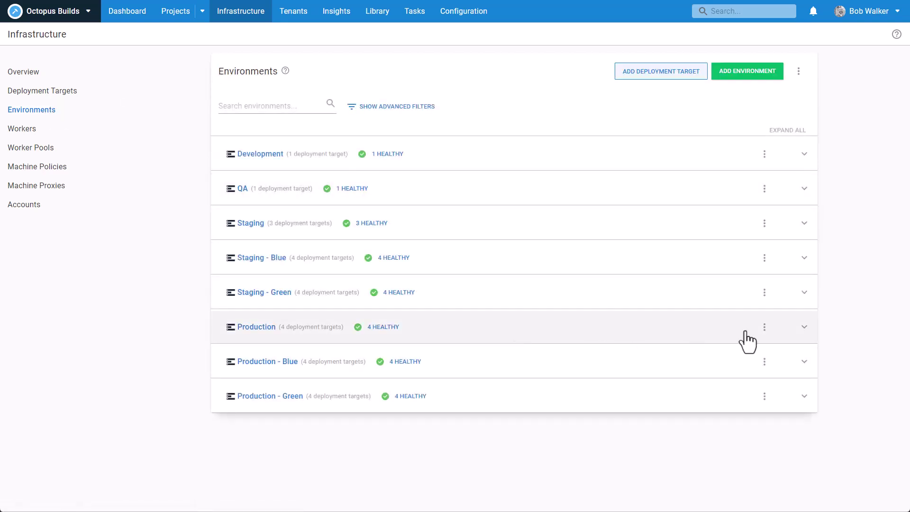
pyautogui.click(764, 327)
pyautogui.click(789, 374)
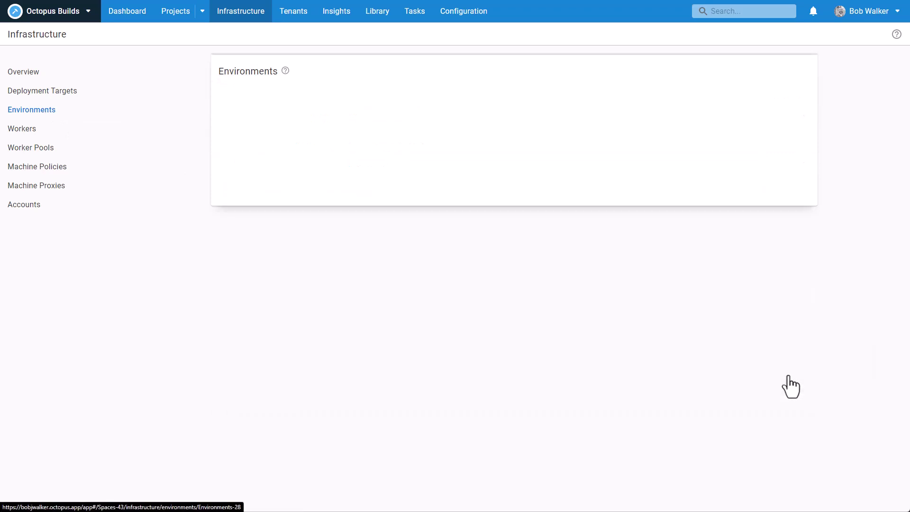
pyautogui.click(374, 230)
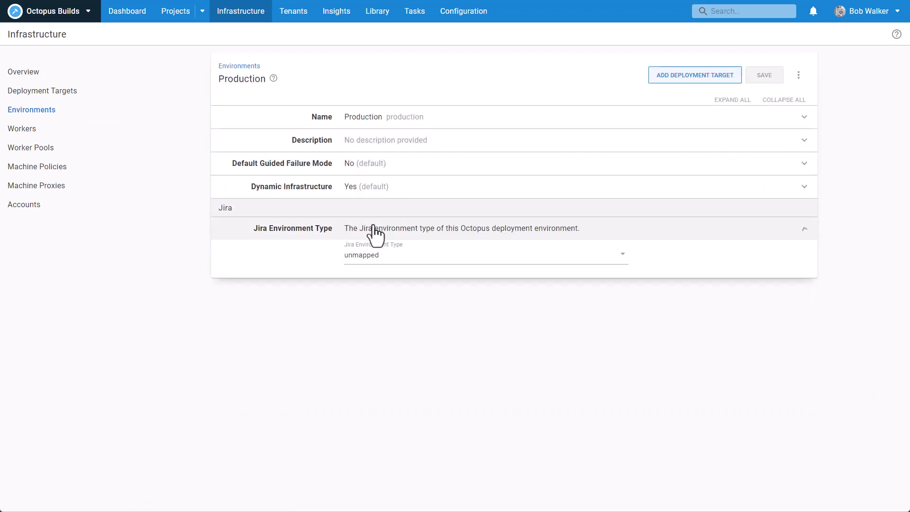
pyautogui.click(375, 256)
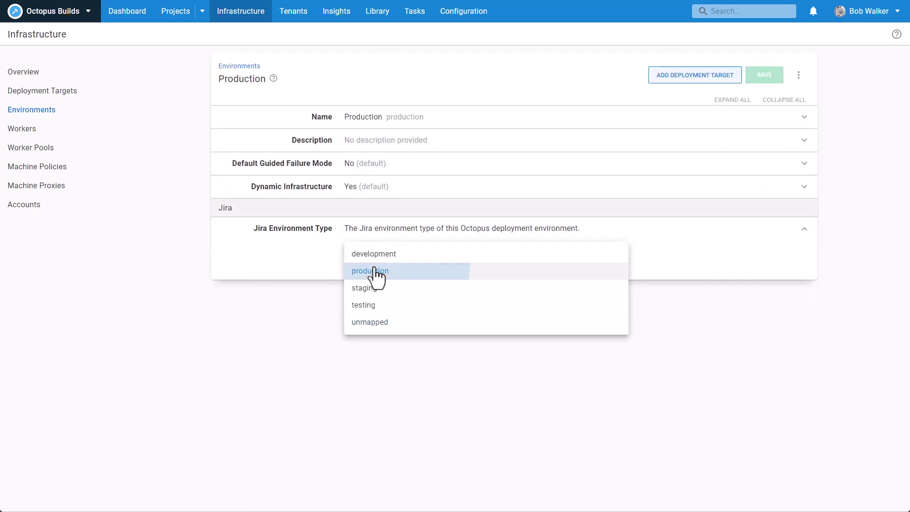
pyautogui.click(374, 271)
pyautogui.click(765, 76)
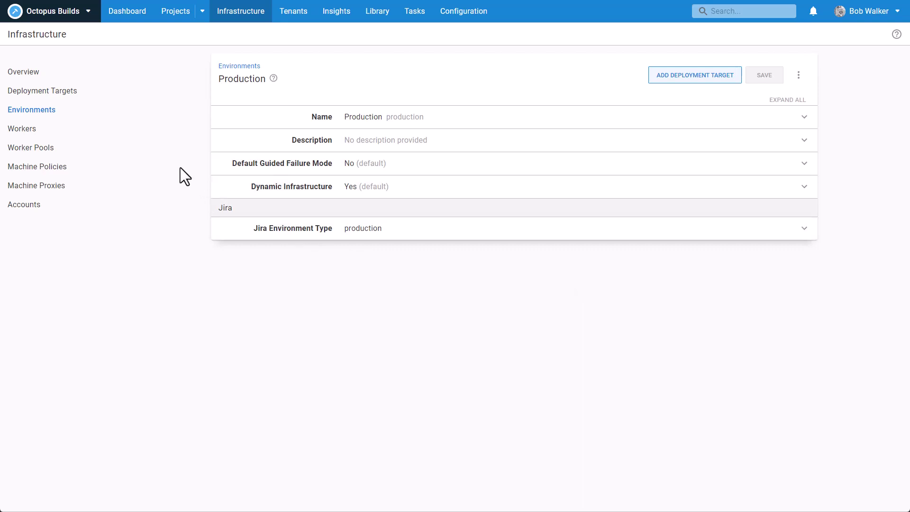
# Step: Open the task log of the 3.1.0.17-build-info deployment to Development
pyautogui.click(127, 15)
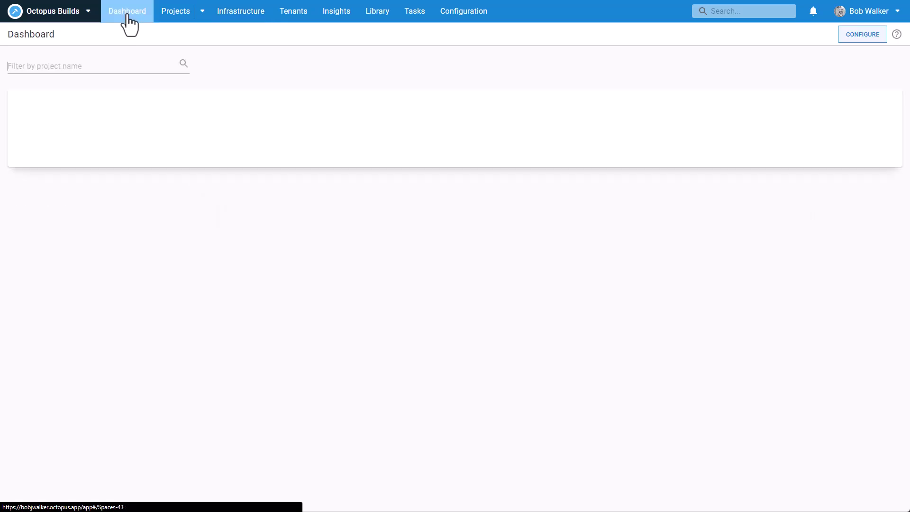
pyautogui.click(180, 148)
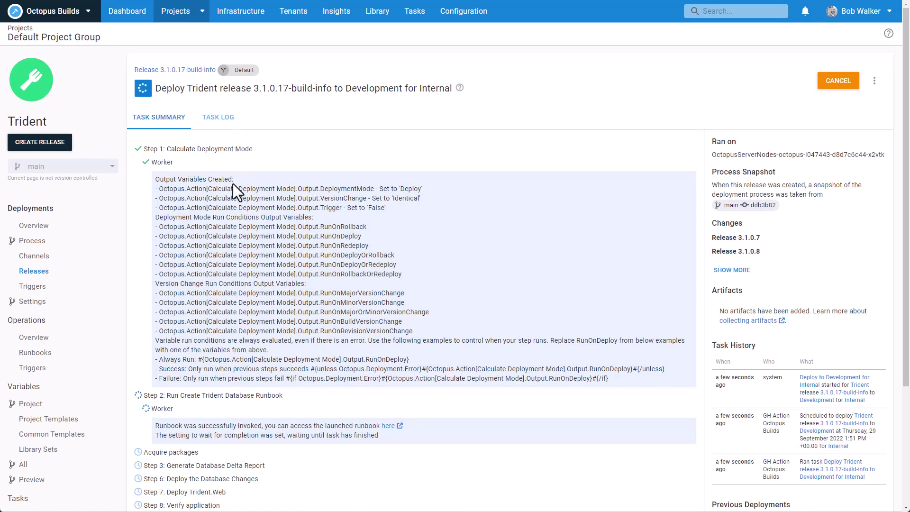
pyautogui.click(213, 125)
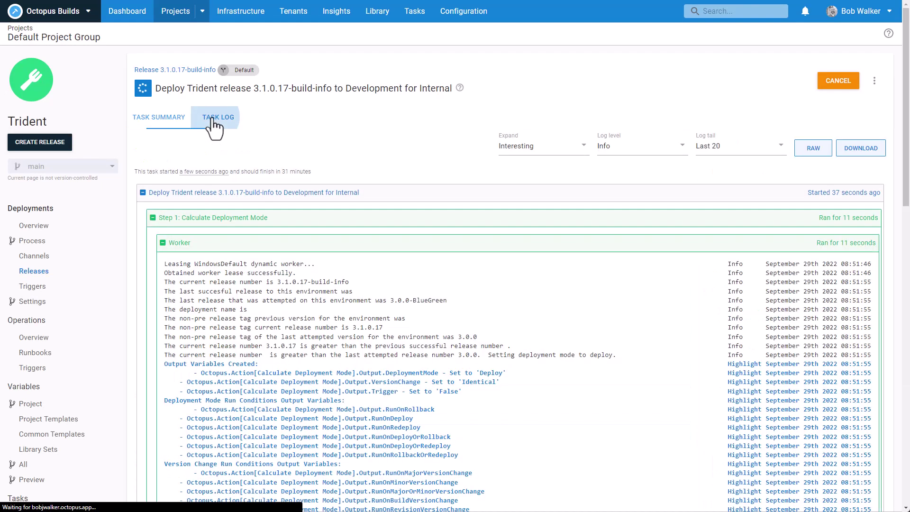
# Step: Collapse Steps 1 and 2 and expand the 'Sending Jira state update - in_progress' entry, selecting its line
pyautogui.click(223, 225)
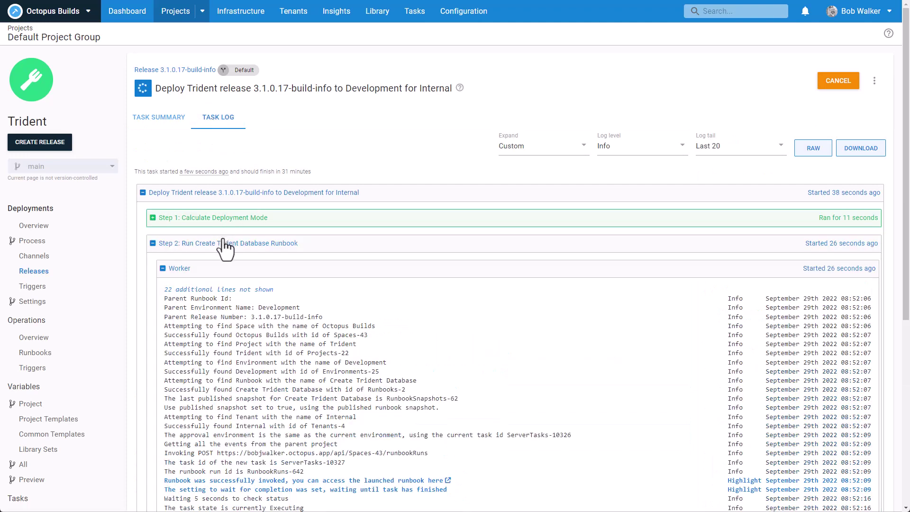
pyautogui.click(222, 243)
pyautogui.scroll(-3, 226, 251)
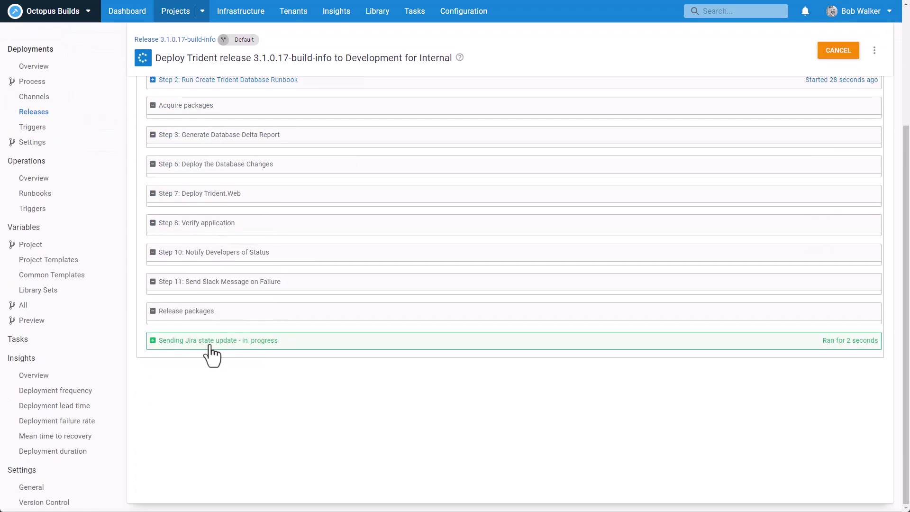
pyautogui.click(255, 345)
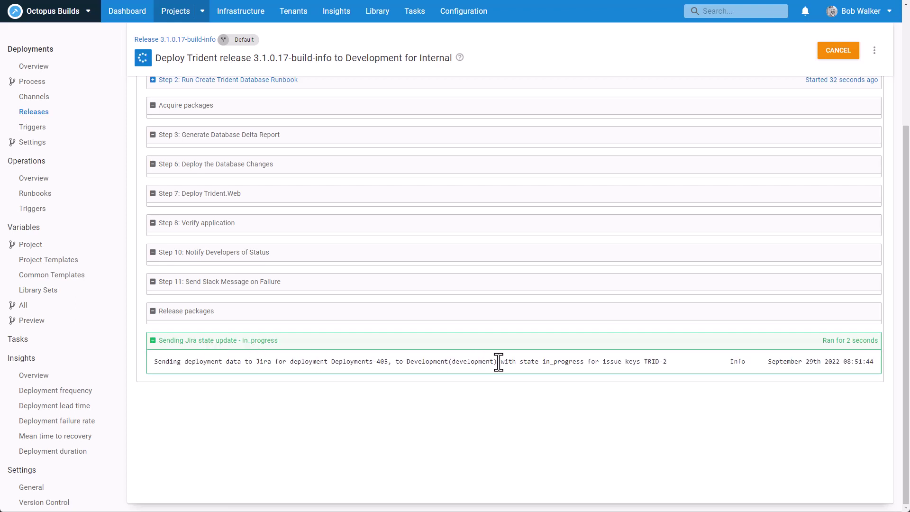
pyautogui.moveTo(671, 365); pyautogui.dragTo(159, 364)
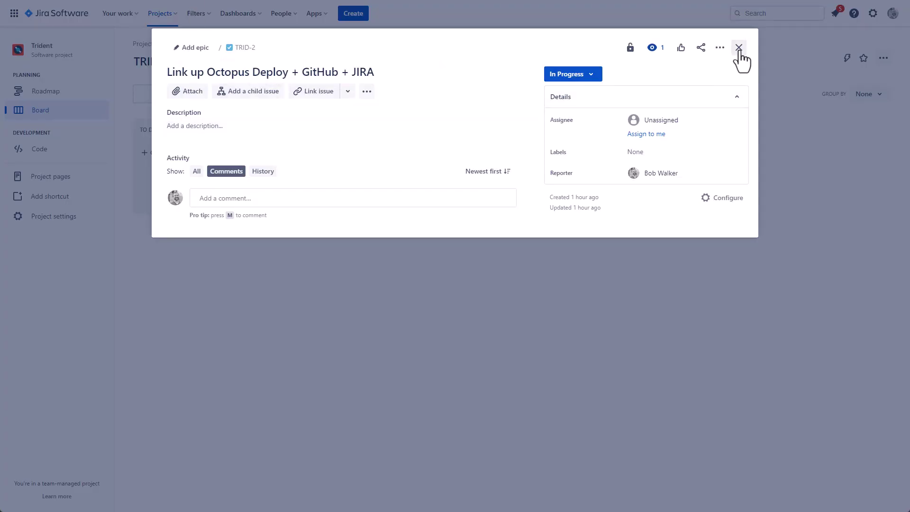
# Step: Reopen the TRID-2 card and view its Development release's in-progress deployment details
pyautogui.click(740, 46)
pyautogui.click(329, 171)
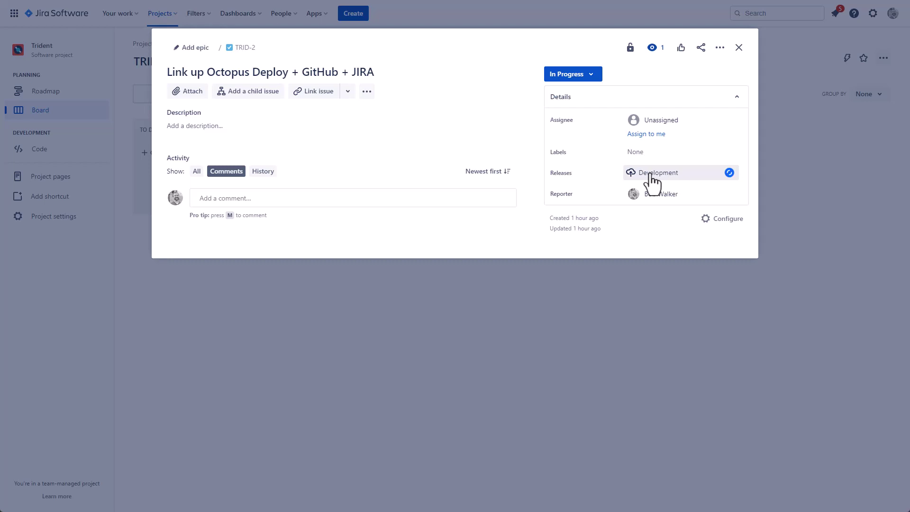
pyautogui.click(651, 173)
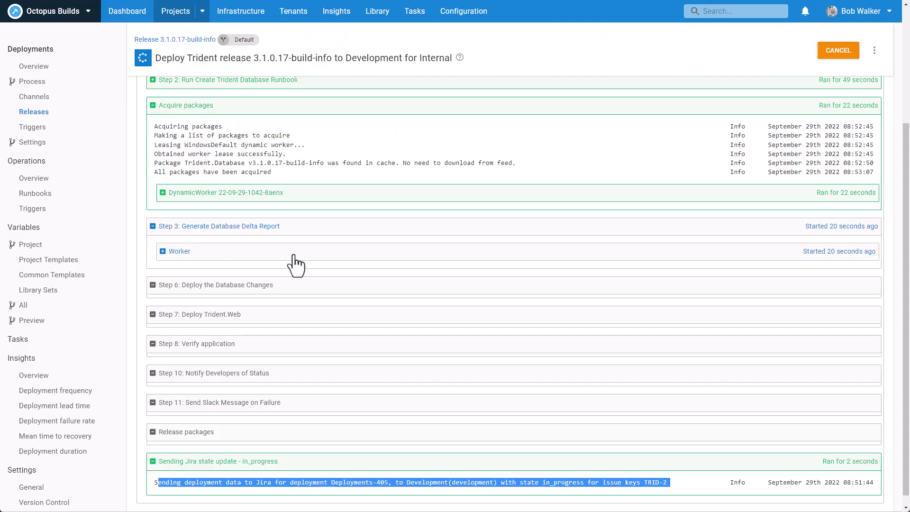
# Step: Open the Library's built-in package repository listing Trident.Database and Trident.Web 3.1.0.17-build-info
pyautogui.scroll(5, 318, 256)
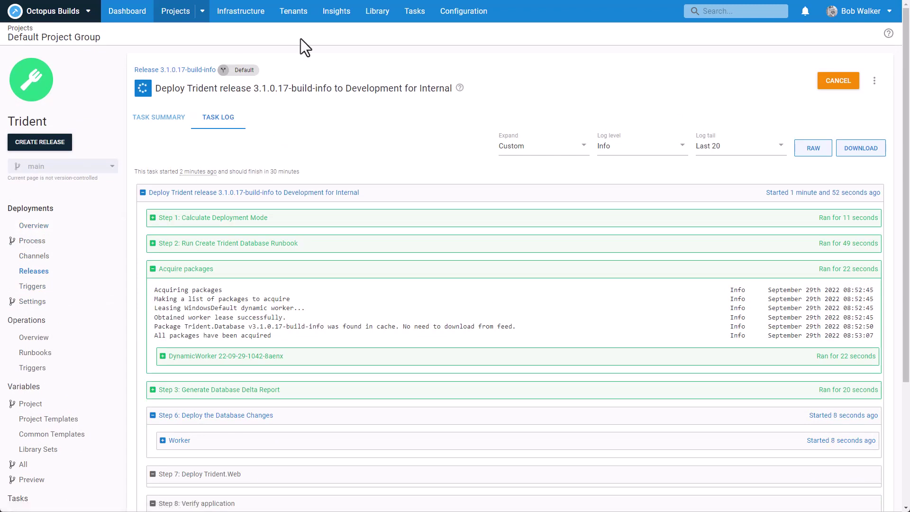
pyautogui.click(374, 14)
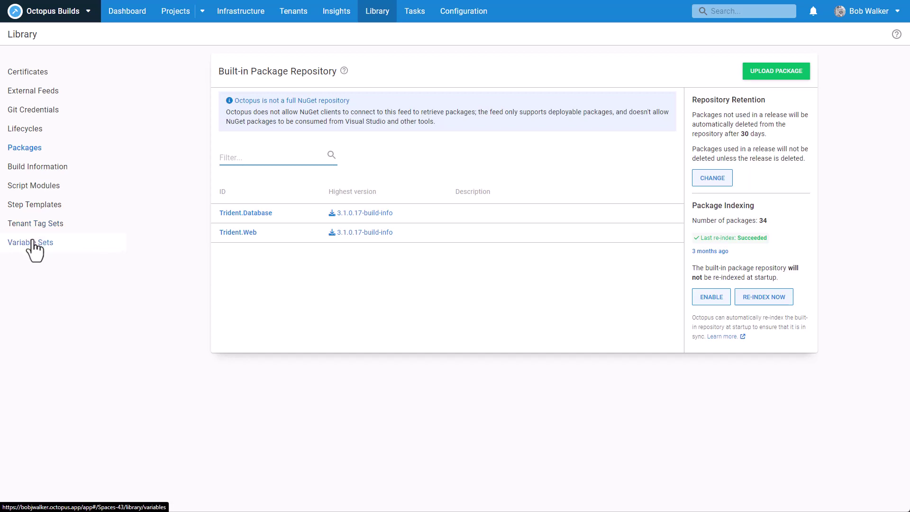
# Step: Open Trident.Database's 3.1.0.17-build-info build information and follow the GitHub Actions Build 17 link
pyautogui.click(33, 171)
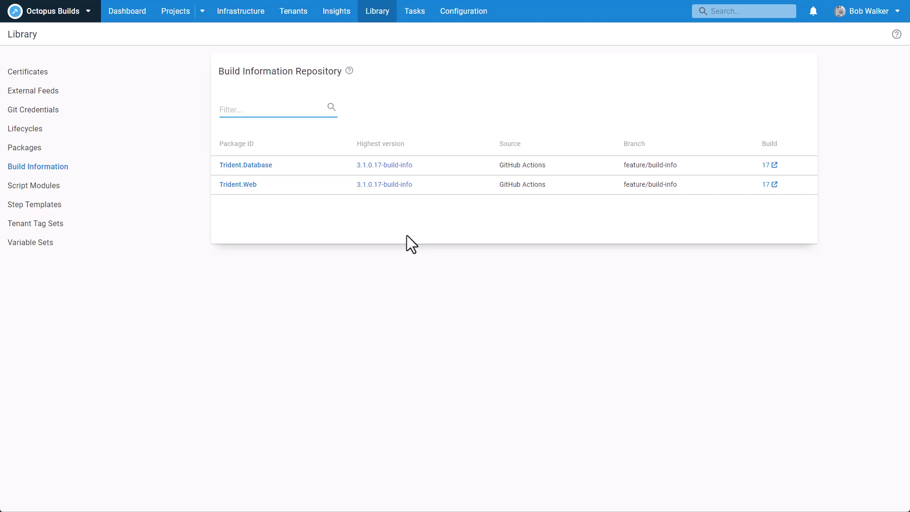
pyautogui.click(402, 166)
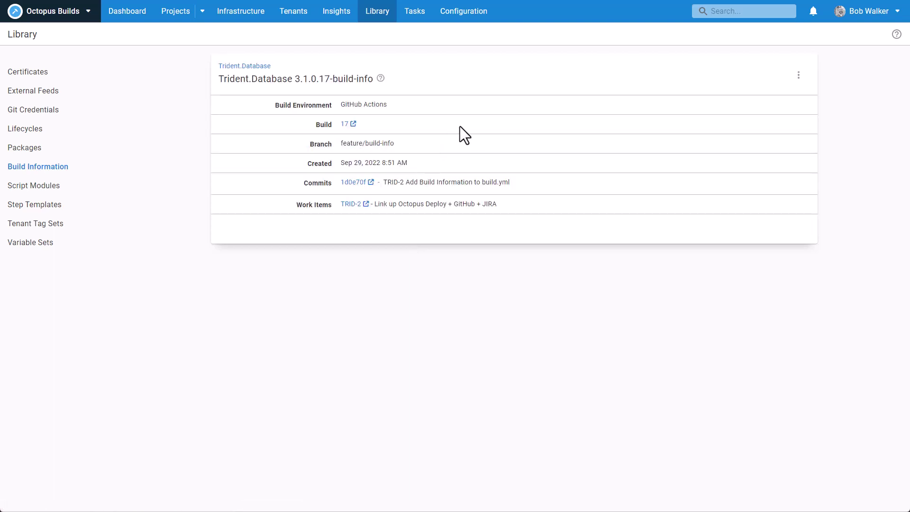
pyautogui.moveTo(388, 104); pyautogui.dragTo(342, 105)
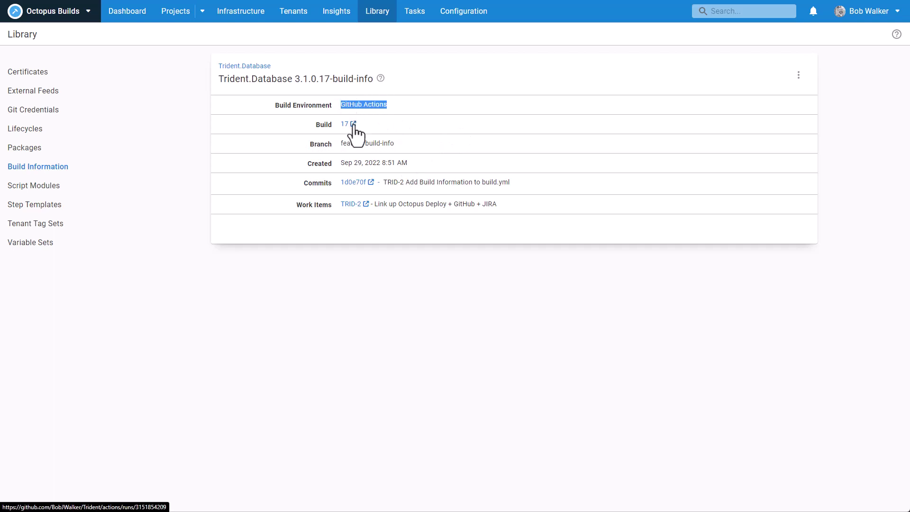
pyautogui.click(354, 126)
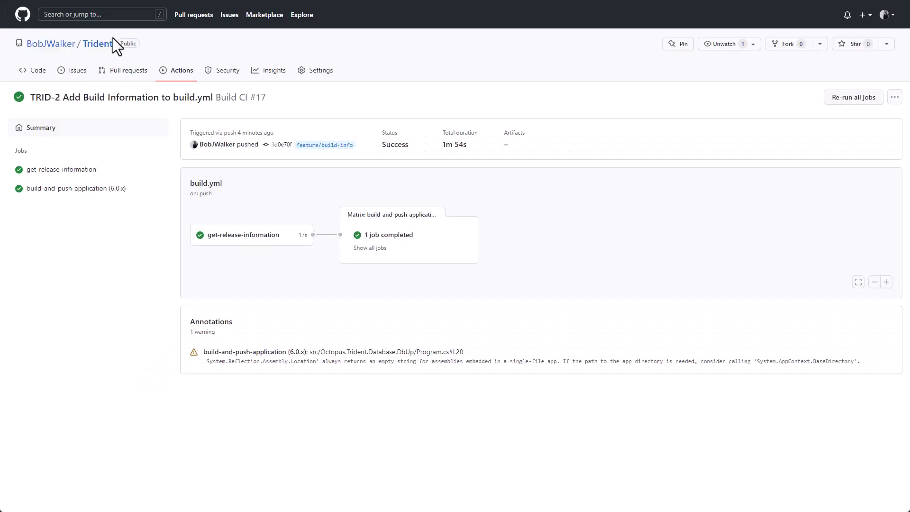
pyautogui.hotkey('ctrl', 'w')
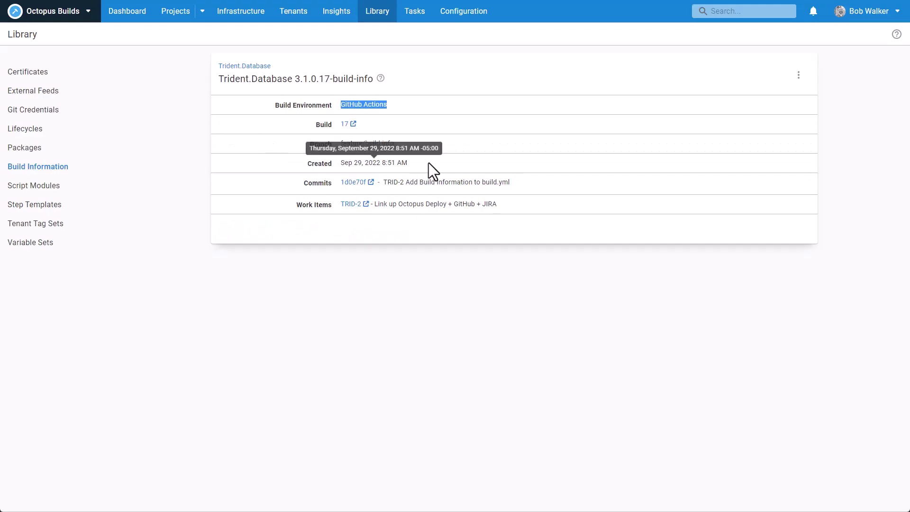
# Step: Check the TRID-2 commit message and follow the TRID-2 work item link to Jira
pyautogui.moveTo(408, 163); pyautogui.dragTo(341, 164)
pyautogui.click(385, 184)
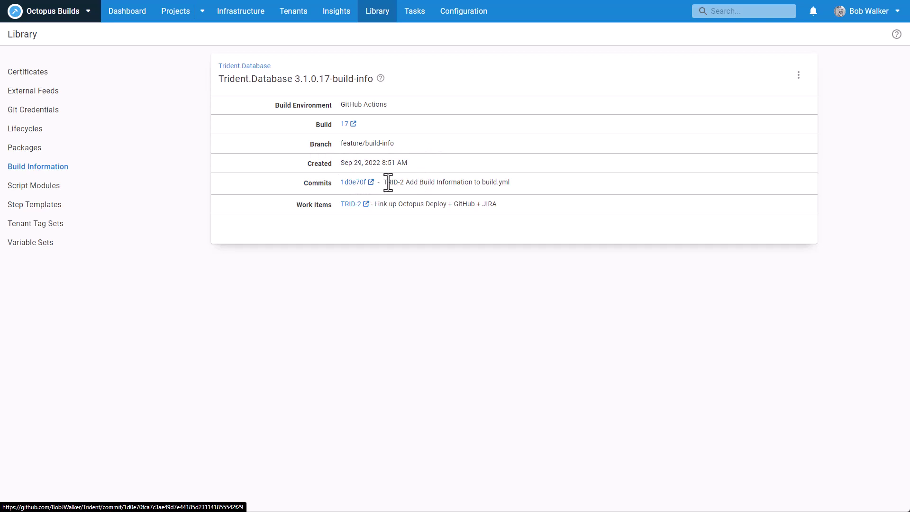
pyautogui.moveTo(384, 182); pyautogui.dragTo(495, 183)
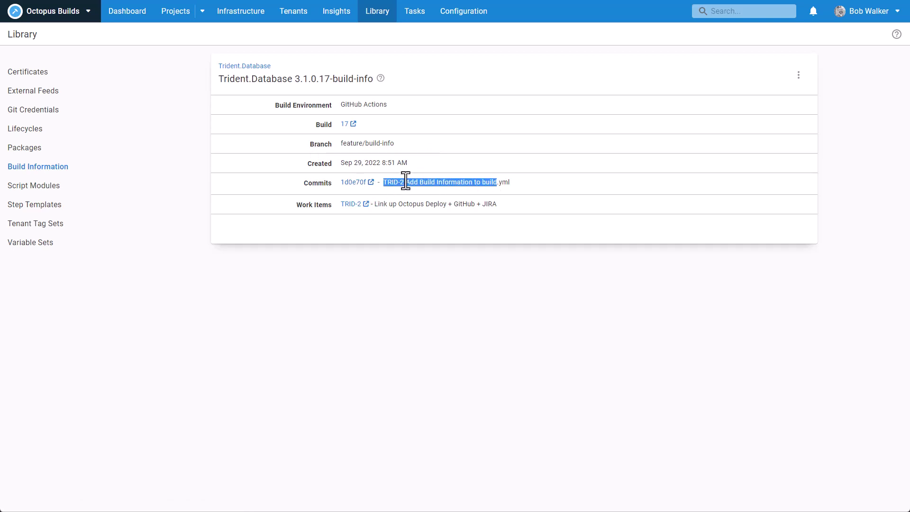
pyautogui.moveTo(404, 183); pyautogui.dragTo(383, 187)
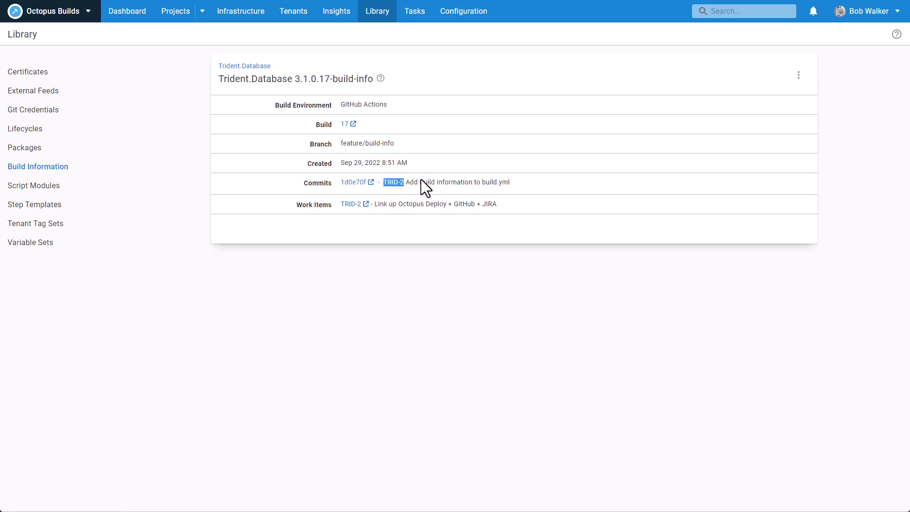
pyautogui.click(357, 205)
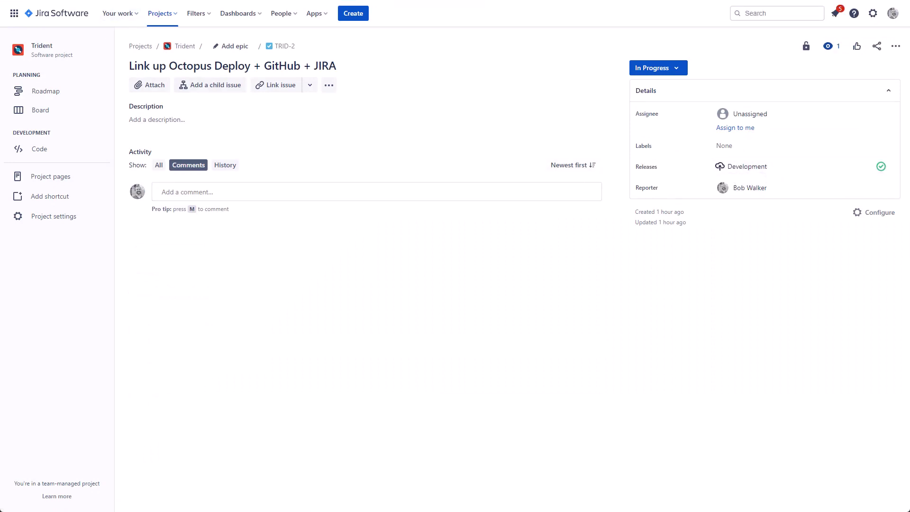
pyautogui.hotkey('ctrl', 'w')
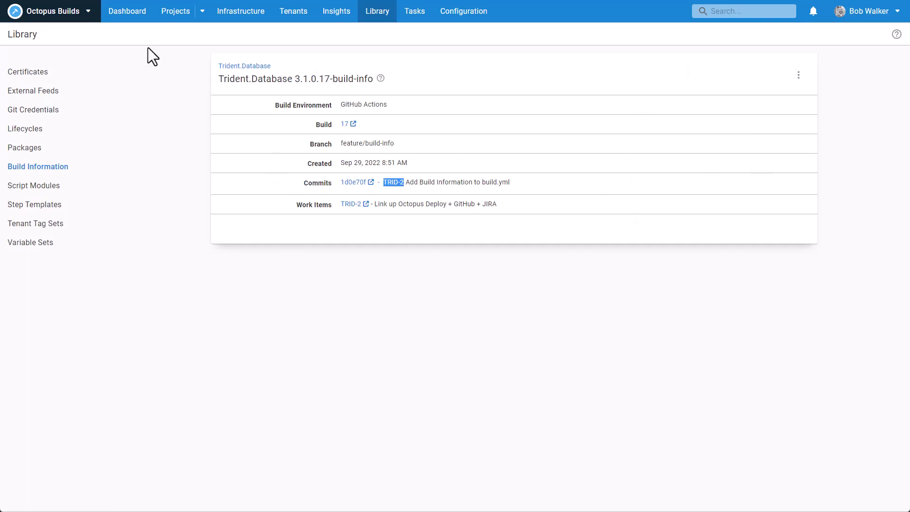
pyautogui.click(118, 18)
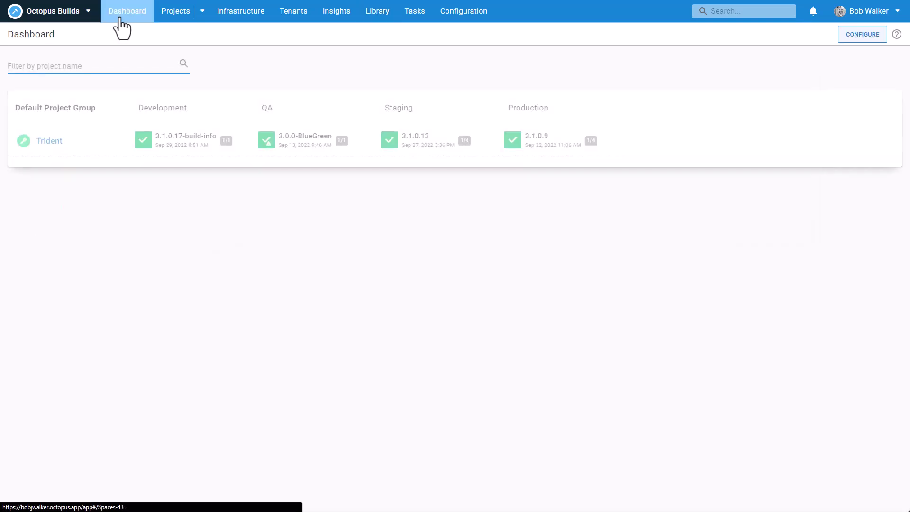
# Step: Deploy release 3.1.0.17-build-info from Development to QA and follow its task log
pyautogui.click(186, 141)
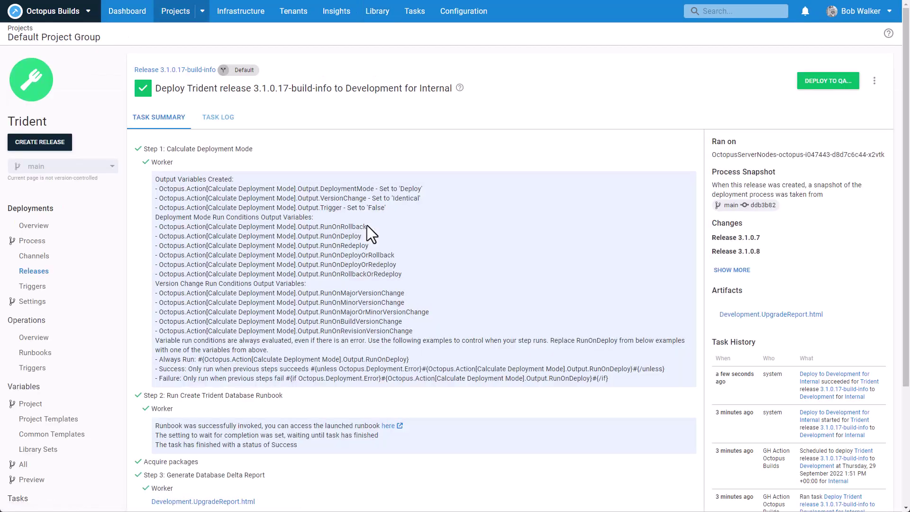
pyautogui.click(822, 81)
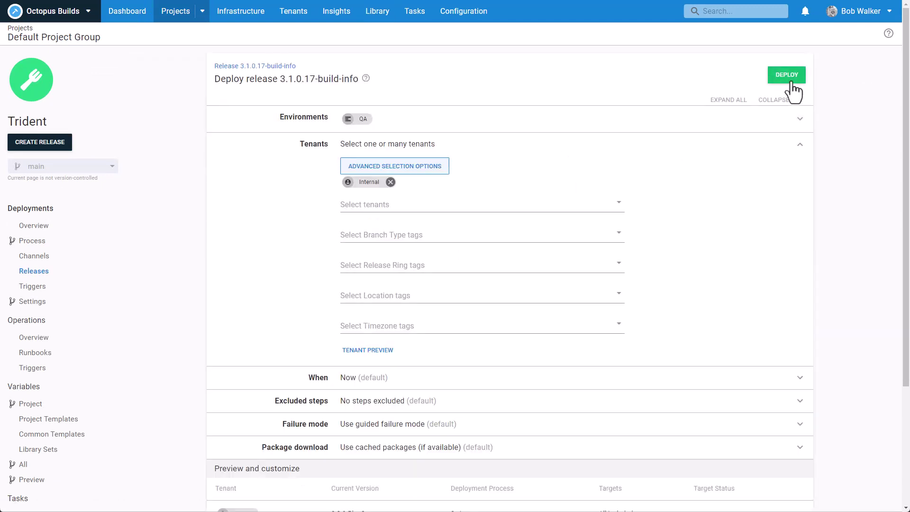
pyautogui.click(793, 89)
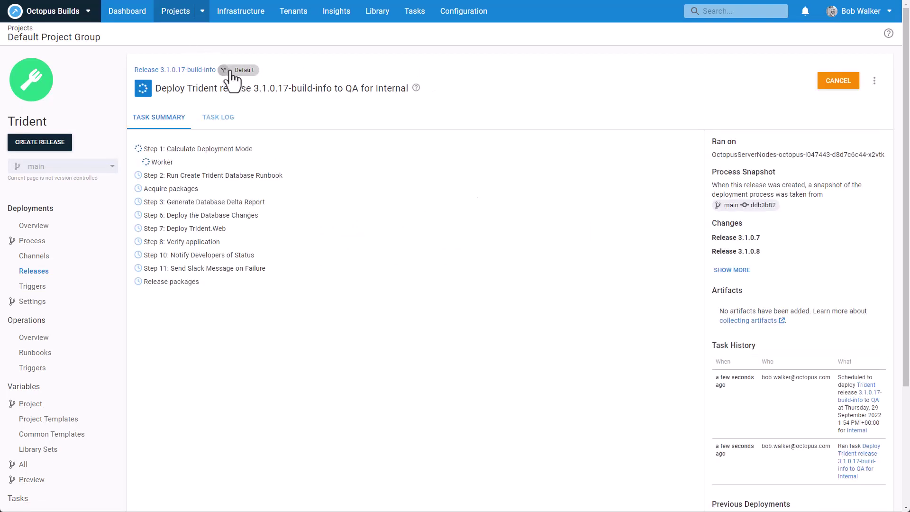
pyautogui.click(219, 118)
pyautogui.scroll(-4, 237, 308)
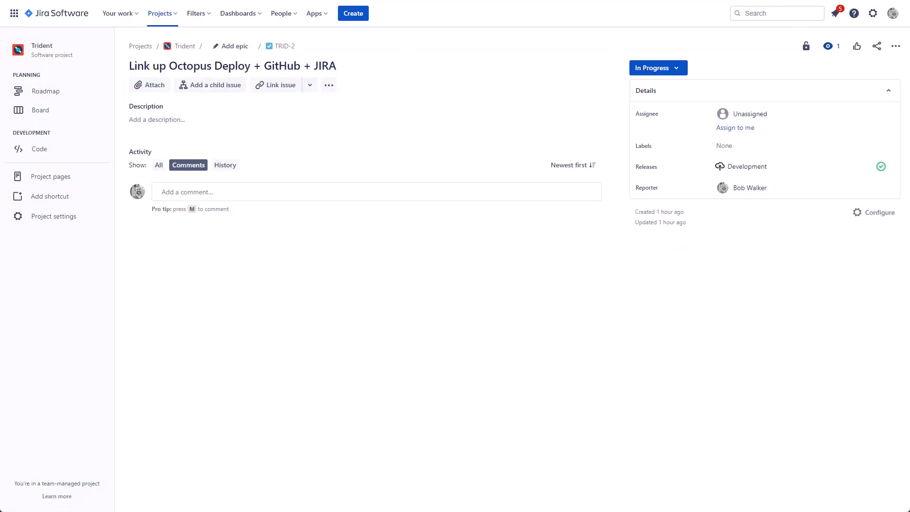
# Step: Reload the TRID-2 Jira issue so its Releases field shows Testing in progress
pyautogui.press('F5')
# Step: Expand the QA deployment's task summary changes to show releases 3.1.0.7 through 3.1.0.17-build-info with TRID-2
pyautogui.click(64, 0)
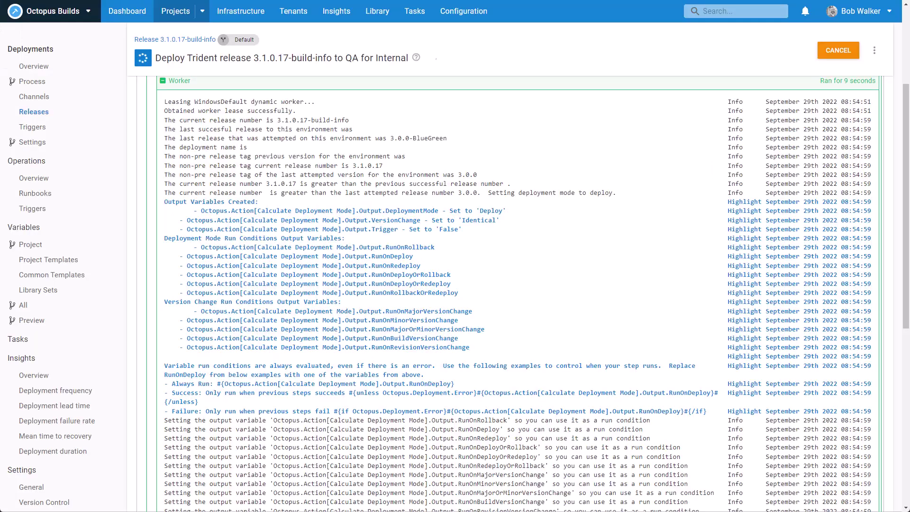
pyautogui.scroll(5, 338, 152)
pyautogui.click(172, 120)
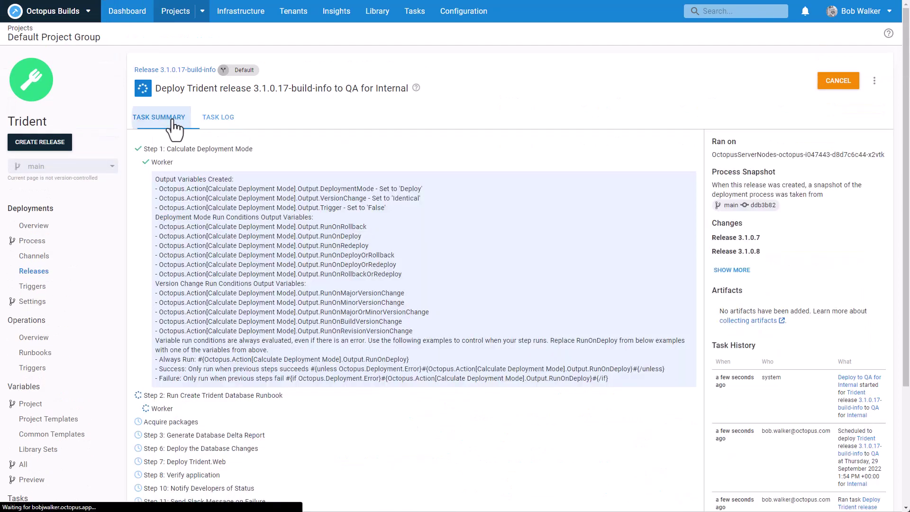
pyautogui.click(732, 270)
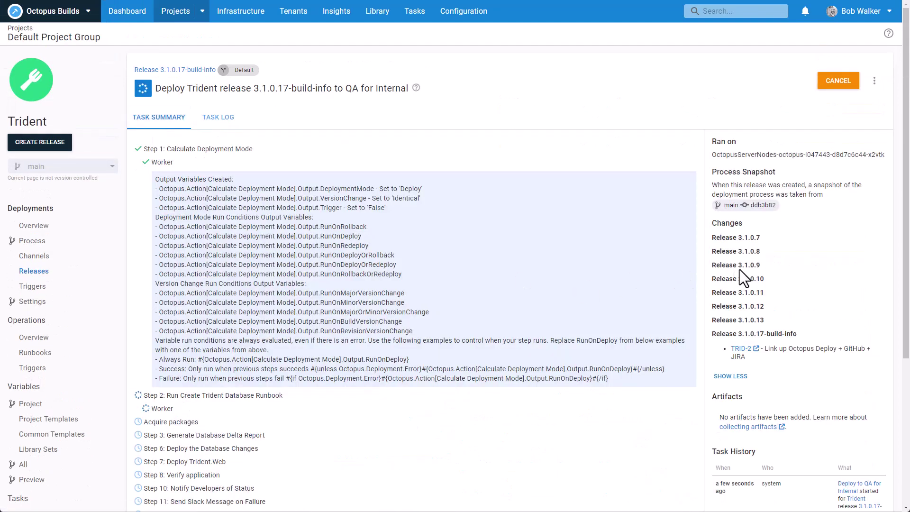